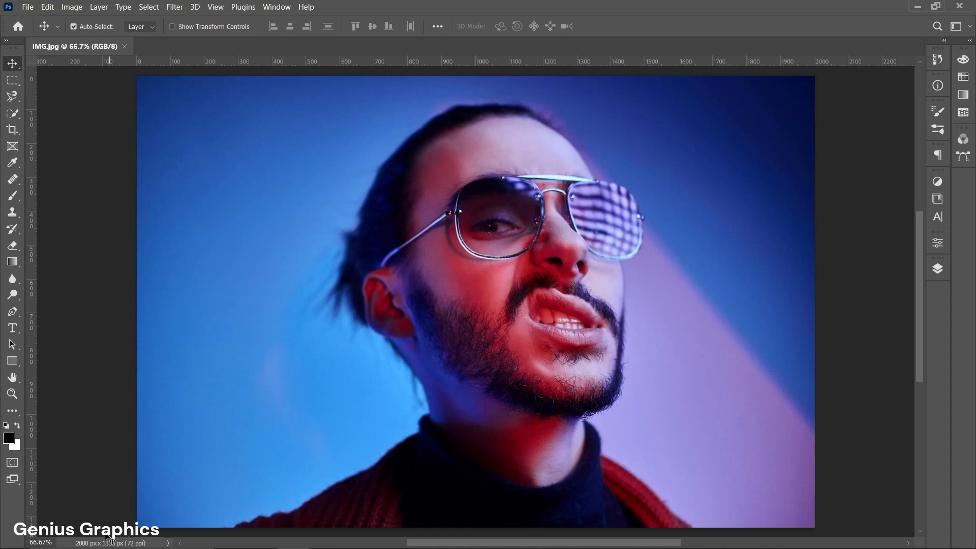
Create a new 2000 x 1333 px document at 72 ppi with a white background.
left_click(28, 7)
left_click(40, 21)
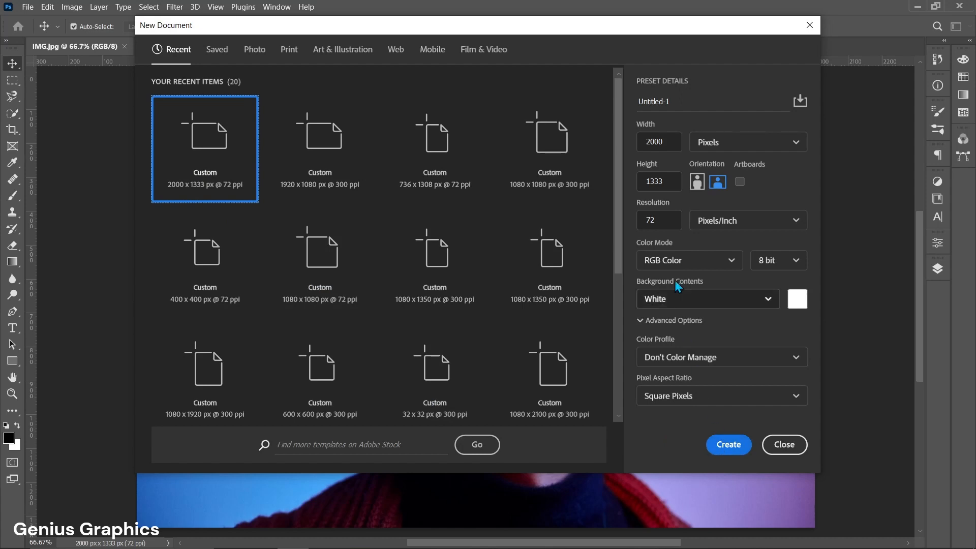
left_click(716, 444)
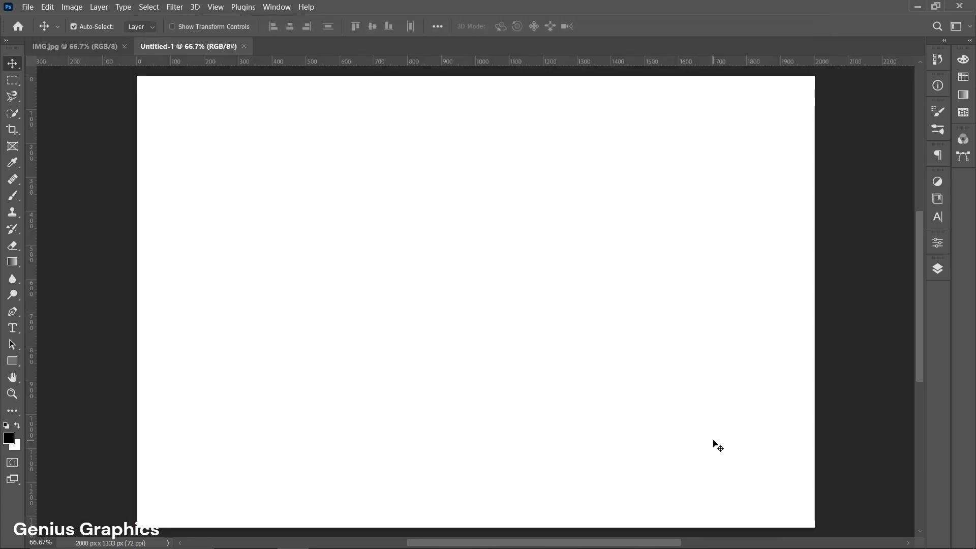
Draw a tall, narrow rectangle shape about 91 px wide and 1354 px high spanning the canvas height, left of centre.
left_click(16, 361)
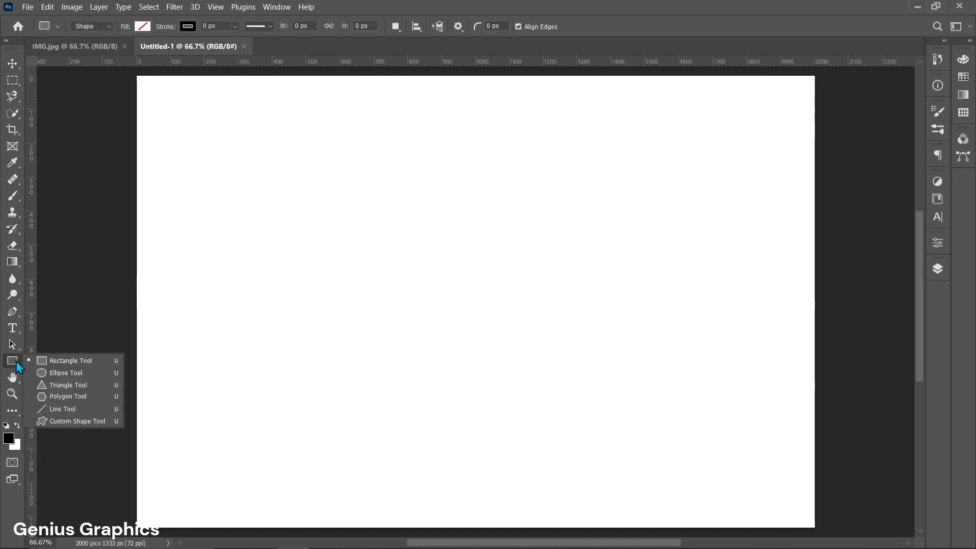
left_click(63, 359)
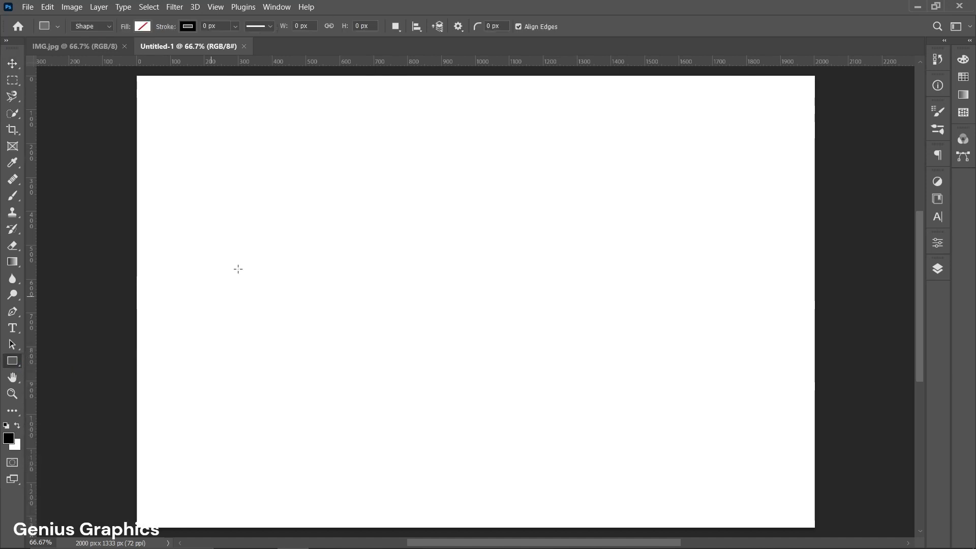
left_click_drag(275, 72, 305, 529)
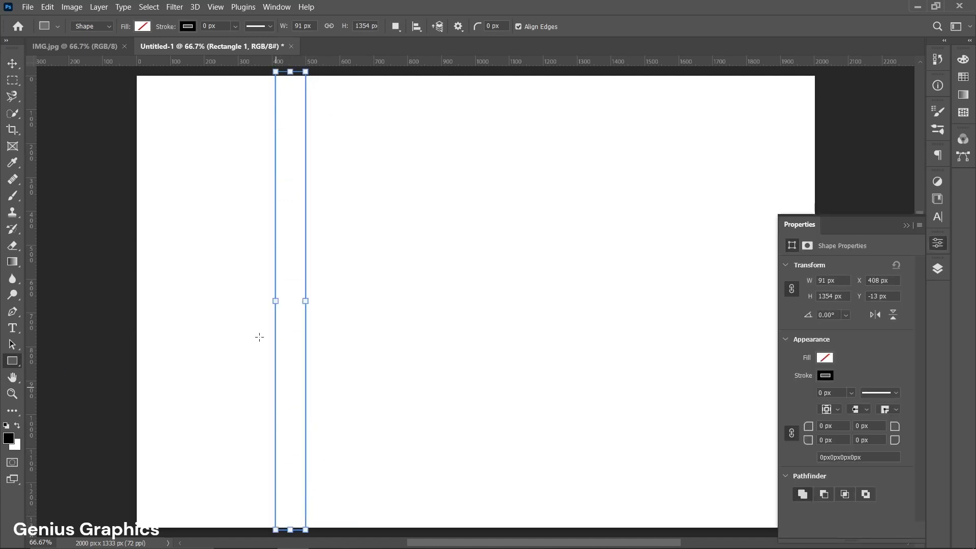
Fill the rectangle with black and remove its stroke.
left_click(143, 27)
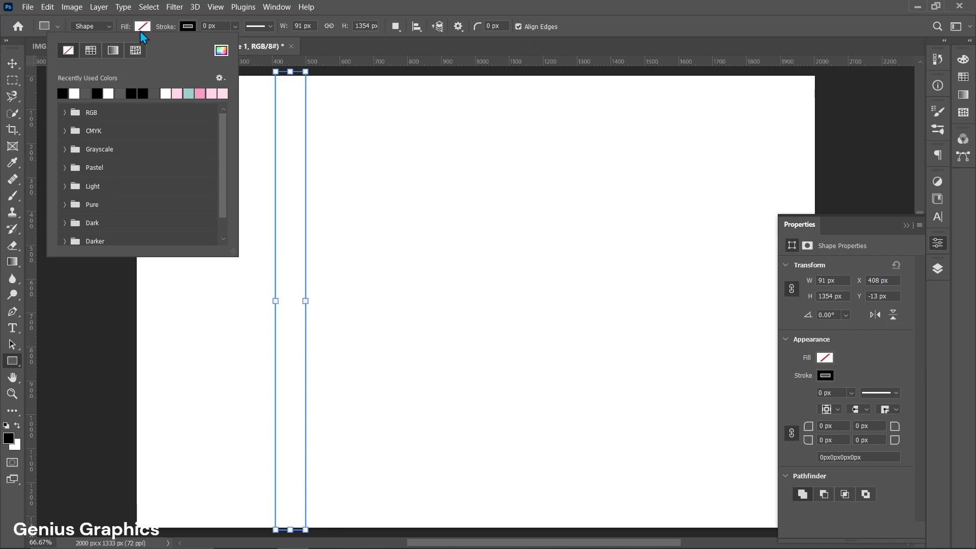
left_click(62, 92)
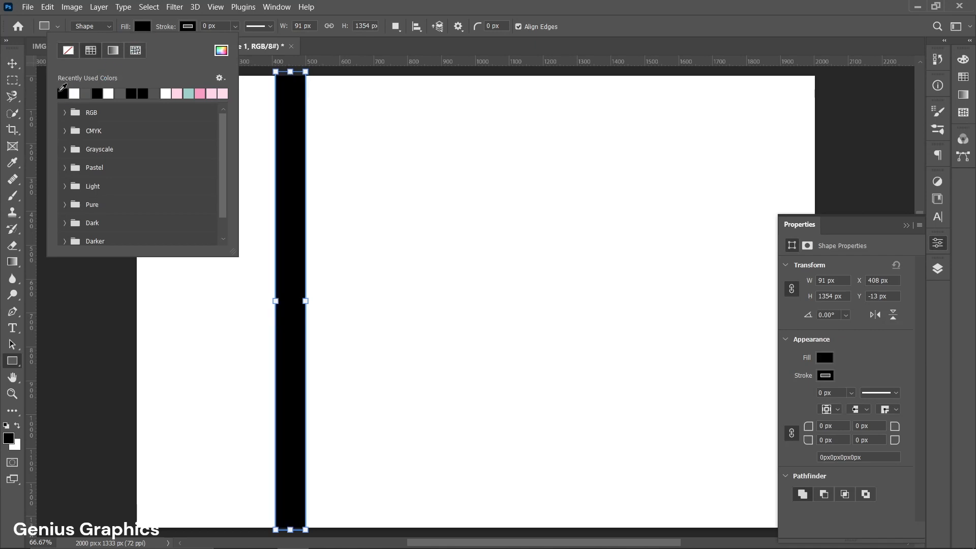
left_click(188, 27)
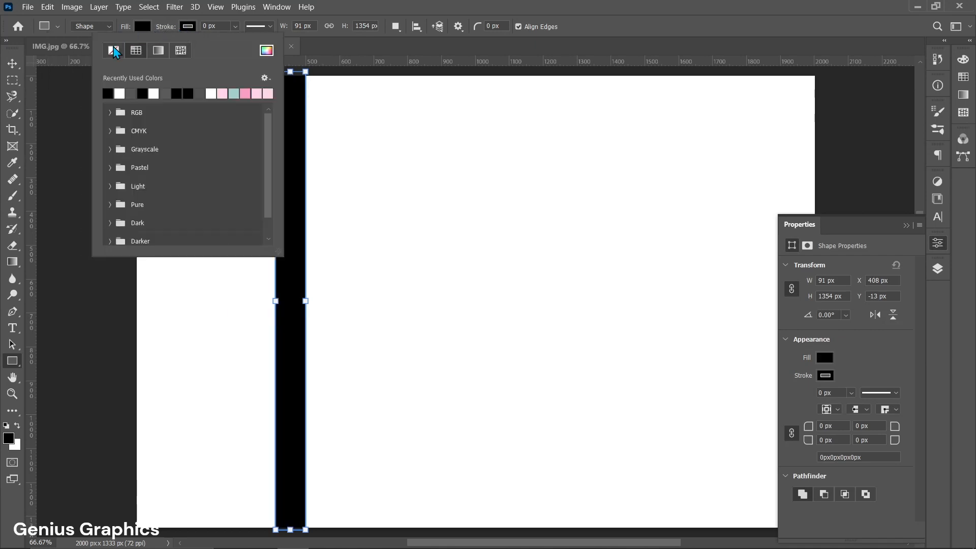
left_click(115, 53)
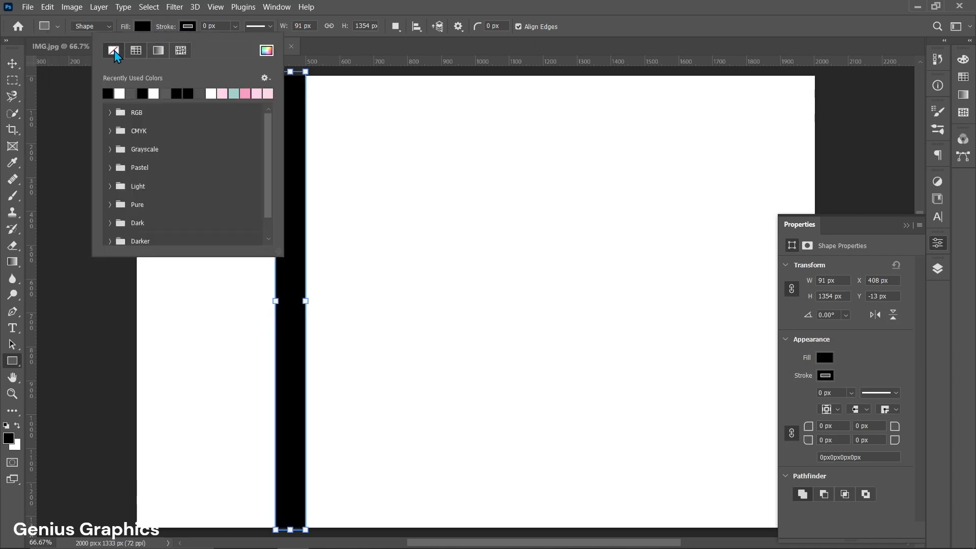
left_click(341, 50)
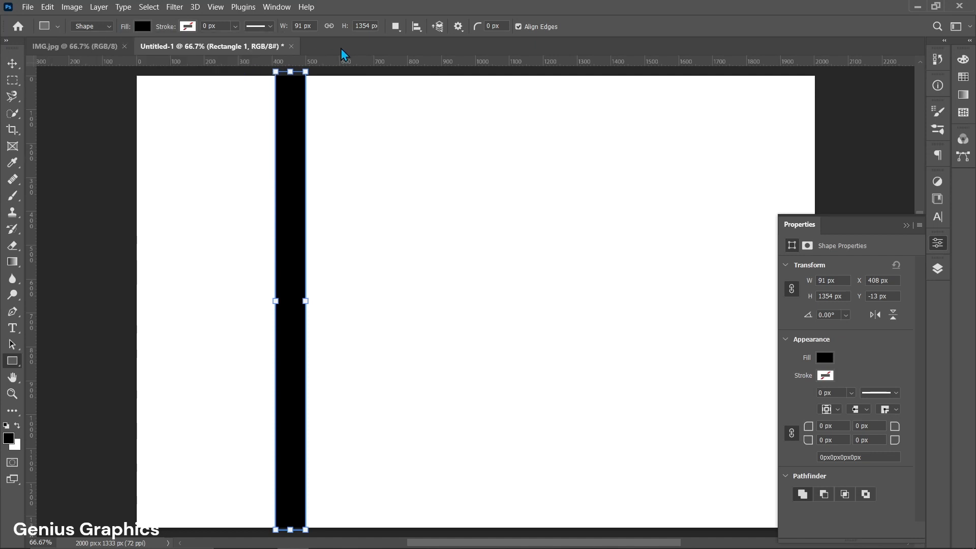
left_click(13, 64)
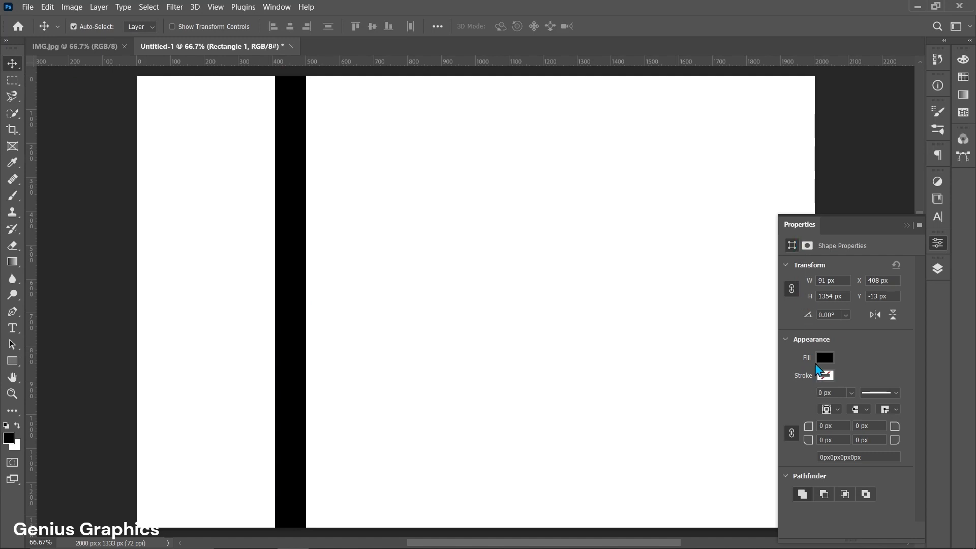
Add a Gradient Overlay to the rectangle layer, using the Black, White preset from the Basics gradients.
left_click(938, 269)
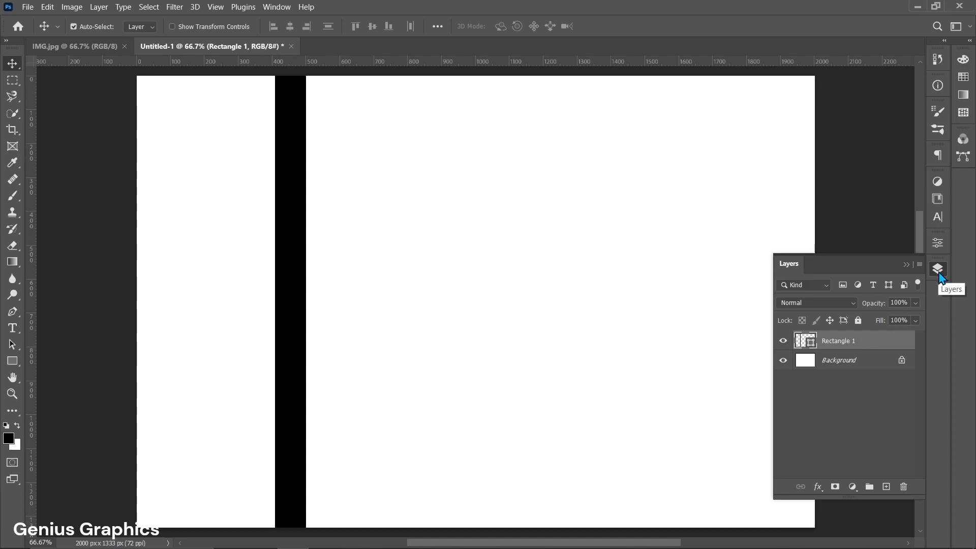
left_click(817, 487)
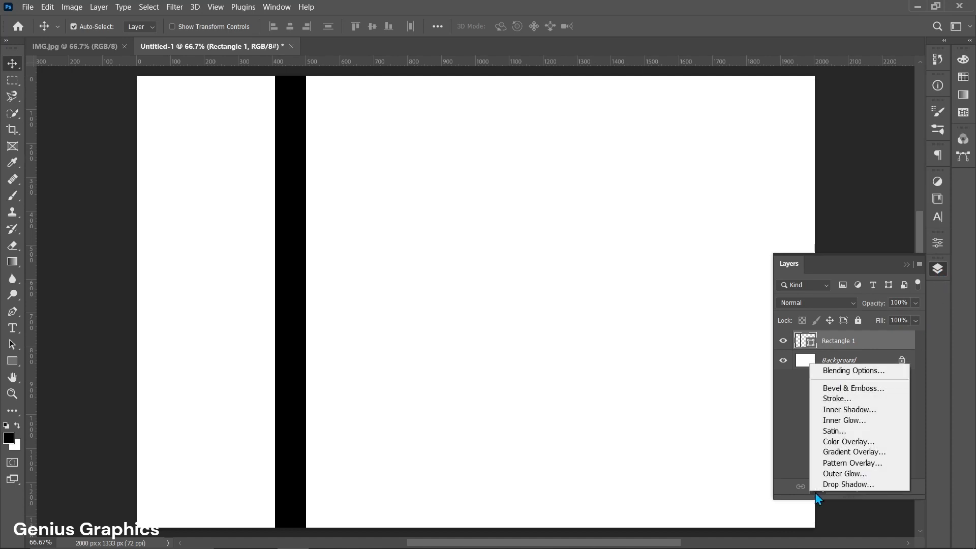
left_click(841, 453)
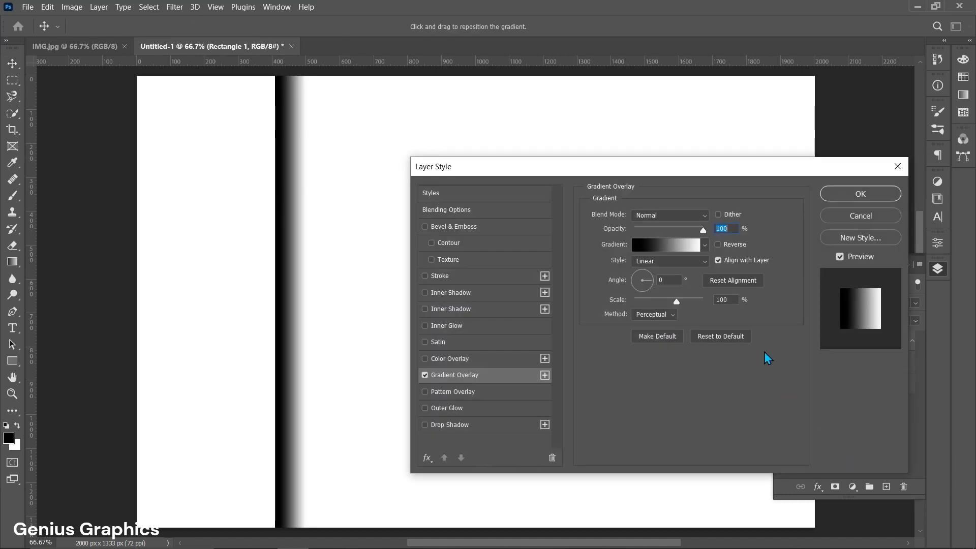
left_click_drag(647, 173, 579, 154)
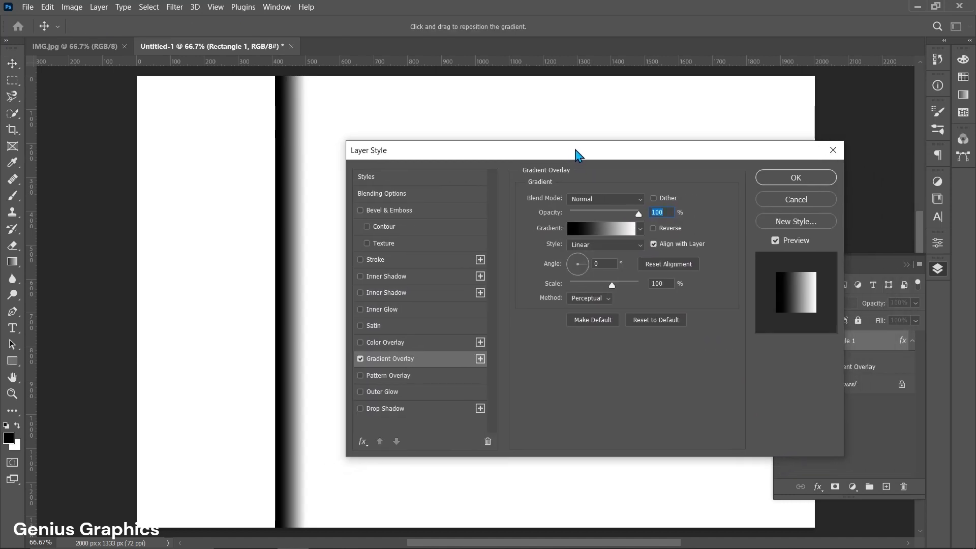
left_click(583, 235)
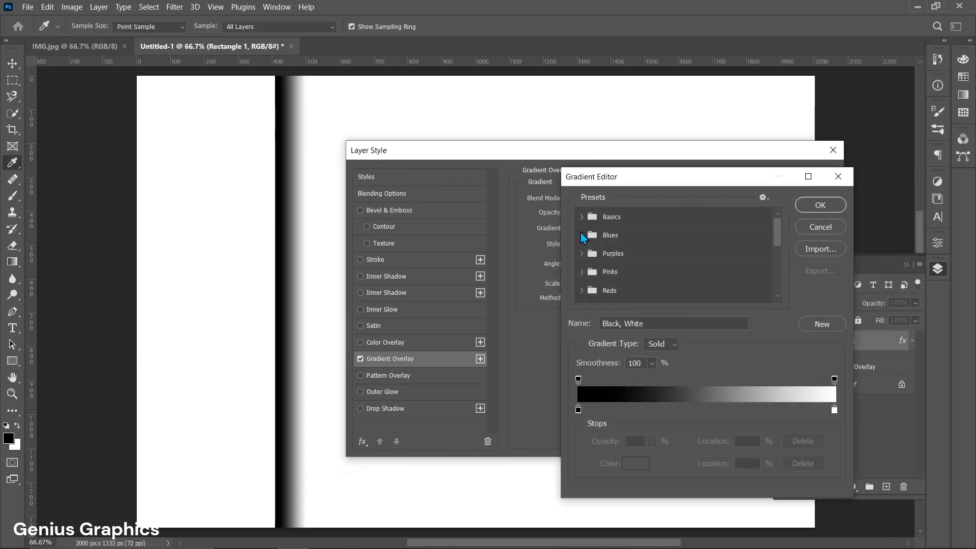
left_click(582, 218)
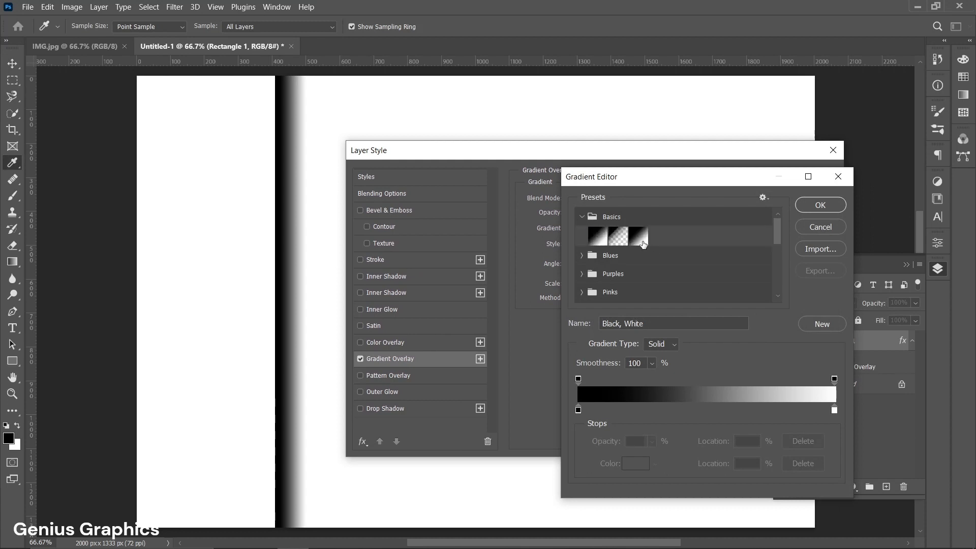
left_click(640, 236)
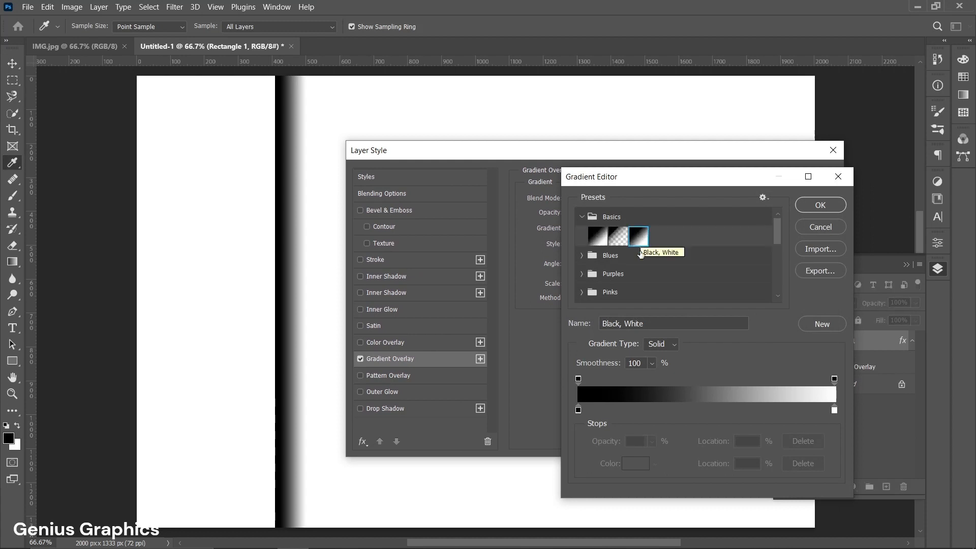
Change the gradient's starting colour stop from black to grey 5c5c5c.
left_click(578, 409)
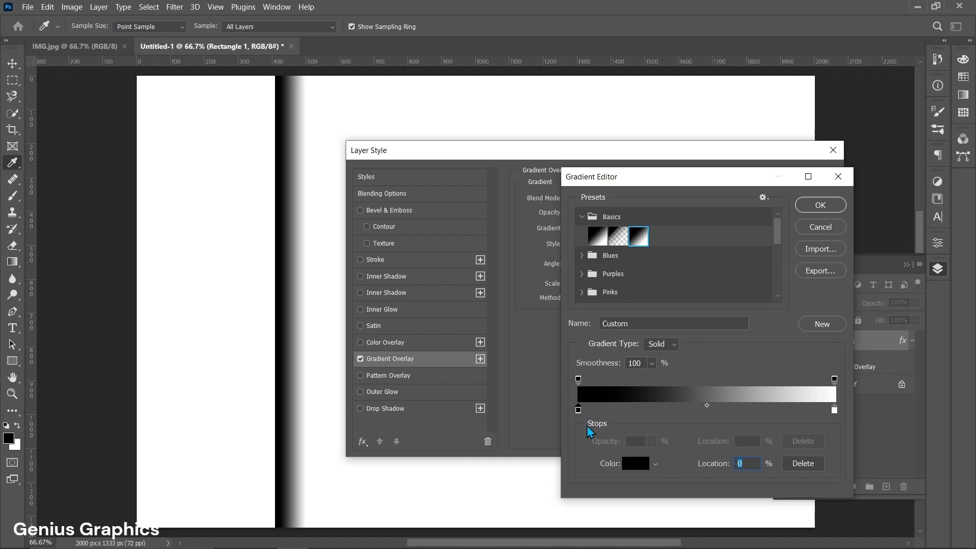
left_click(628, 463)
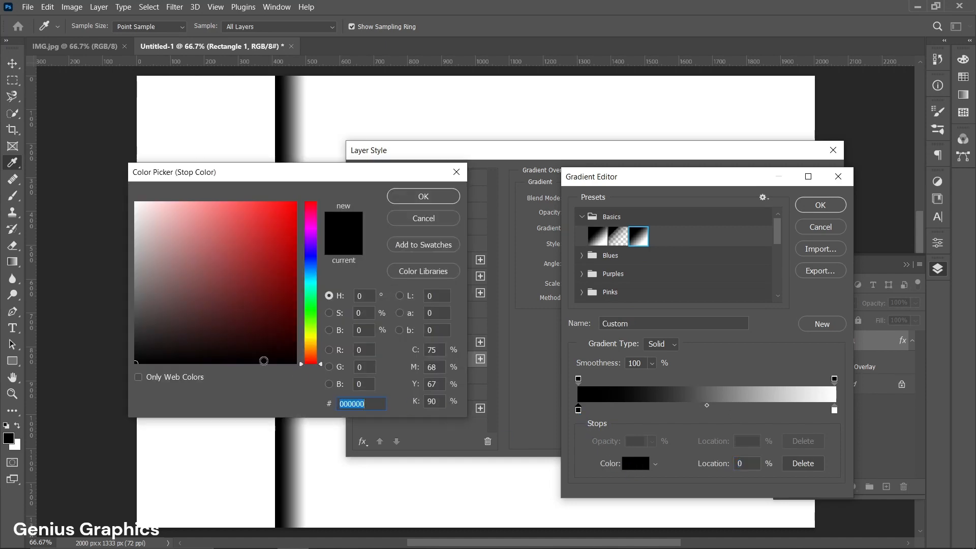
left_click(135, 319)
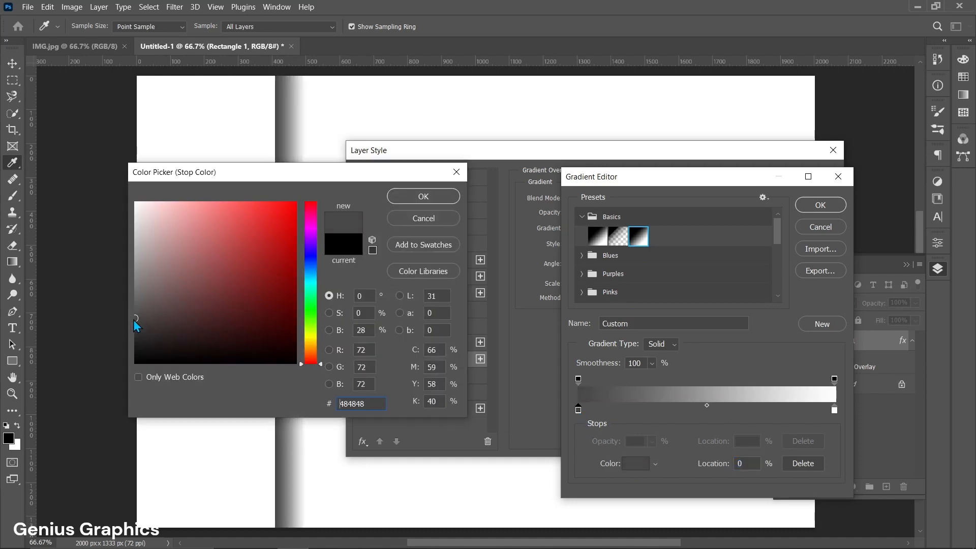
left_click(135, 306)
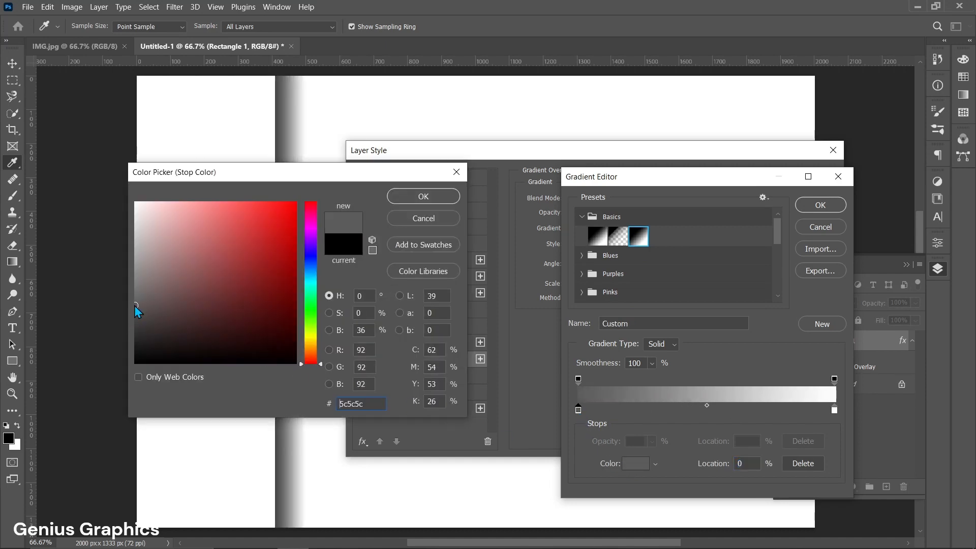
left_click(429, 196)
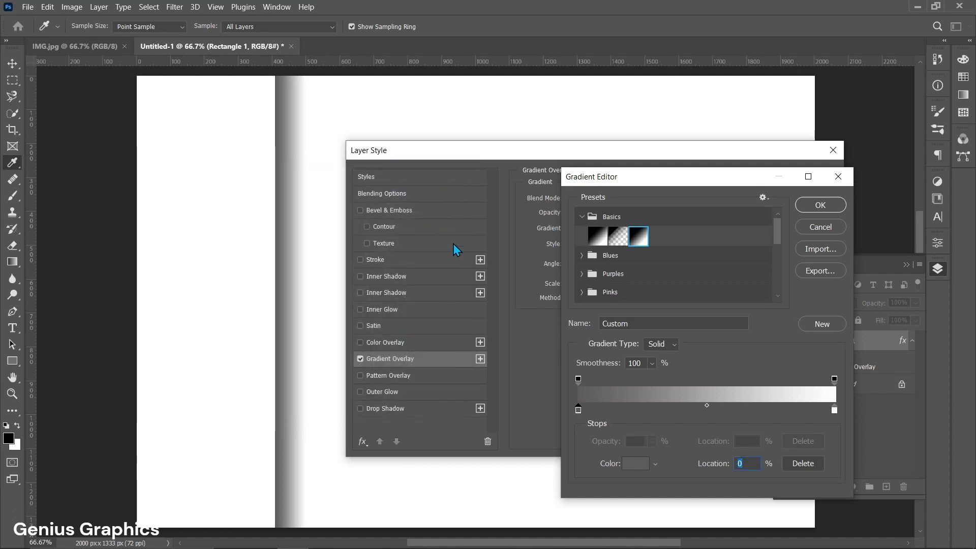
Add a white (ffffff) colour stop at 10% and move the midpoint between it and the grey stop to 13%.
left_click(601, 411)
left_click_drag(602, 416, 606, 417)
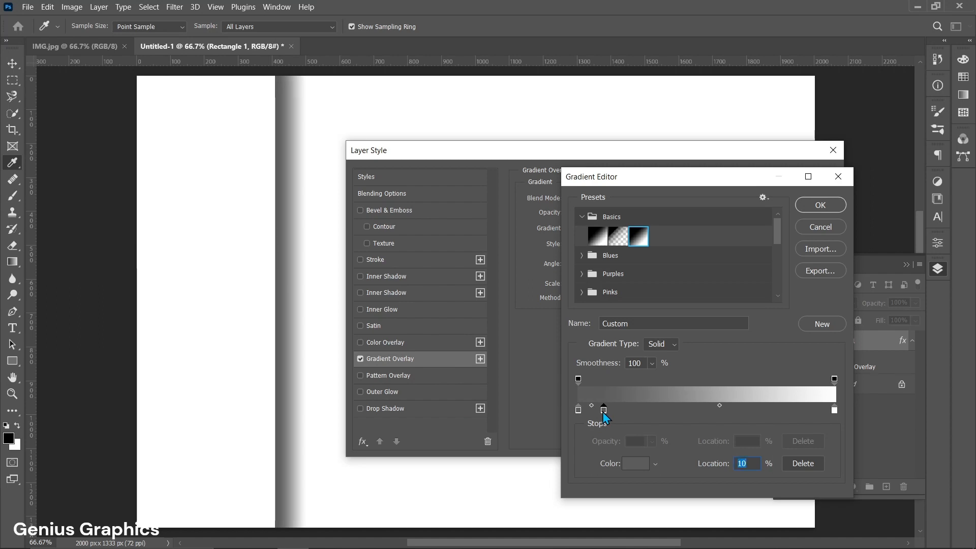
left_click(632, 462)
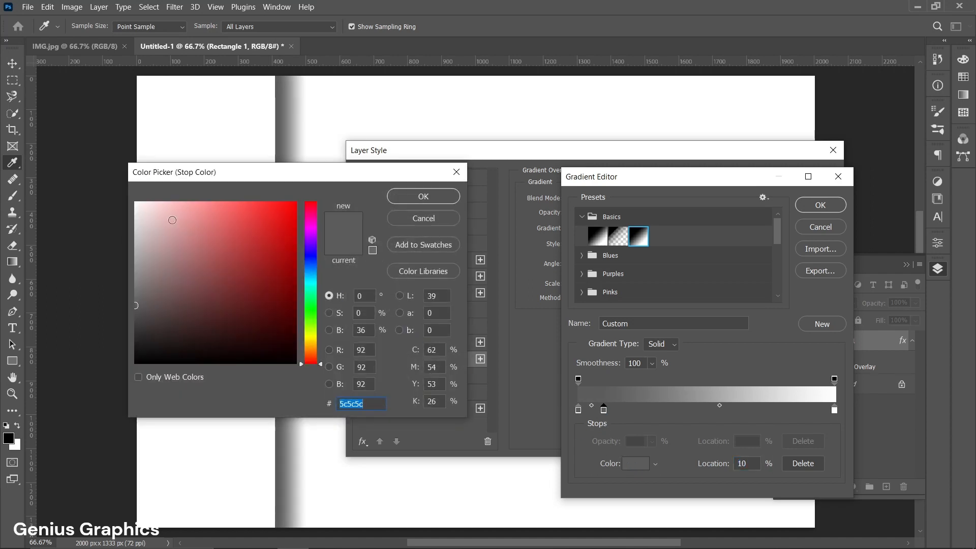
type("ffffff")
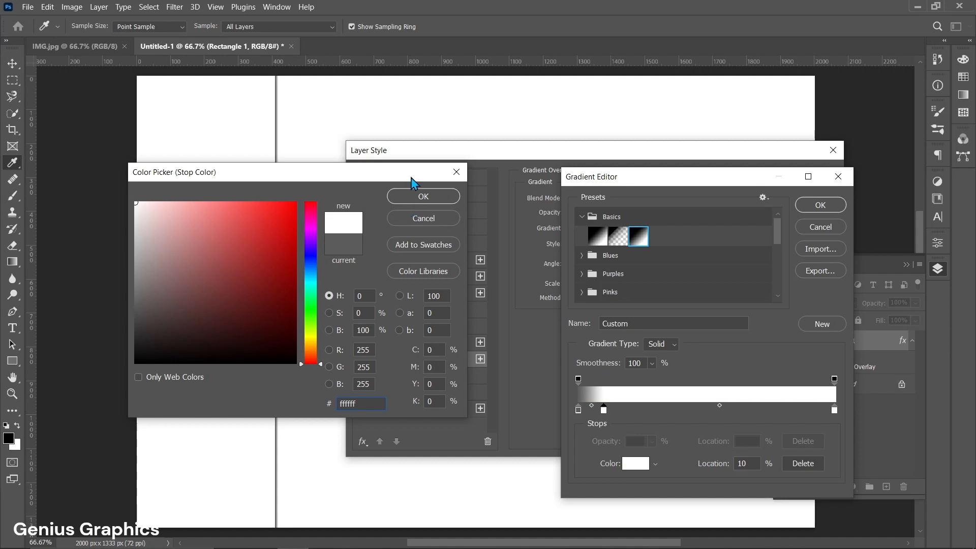
left_click_drag(411, 177, 440, 178)
left_click(448, 197)
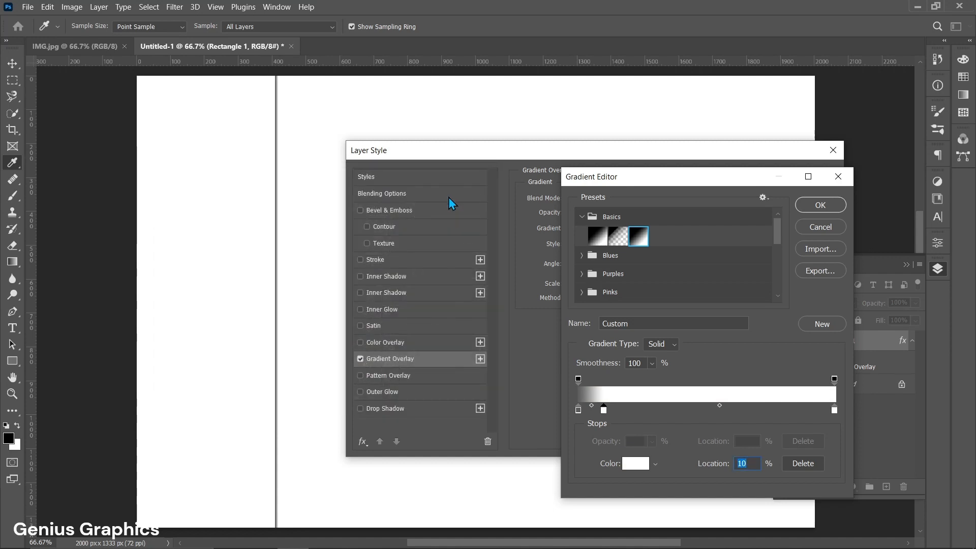
left_click_drag(591, 407, 582, 407)
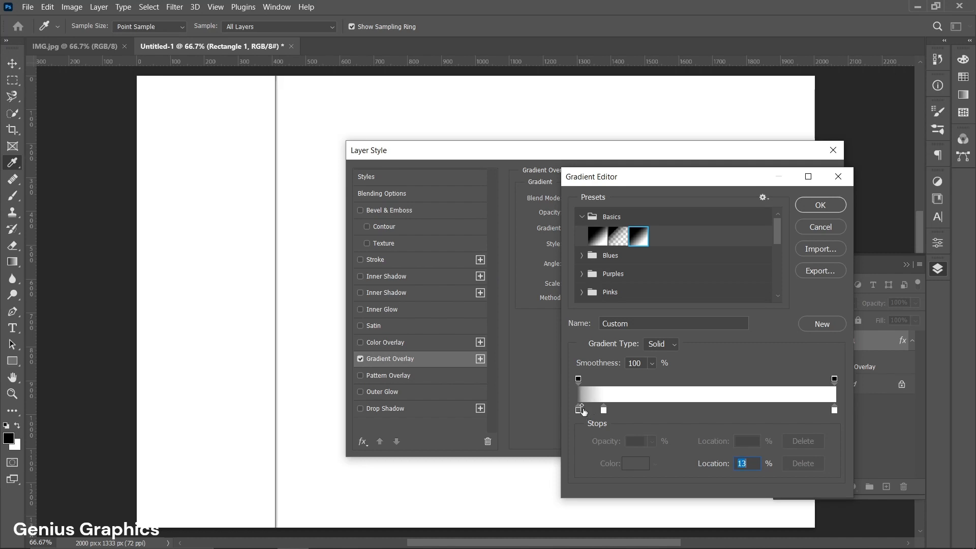
Add a black (000000) colour stop at 35% and apply the gradient overlay to the rectangle.
left_click(665, 413)
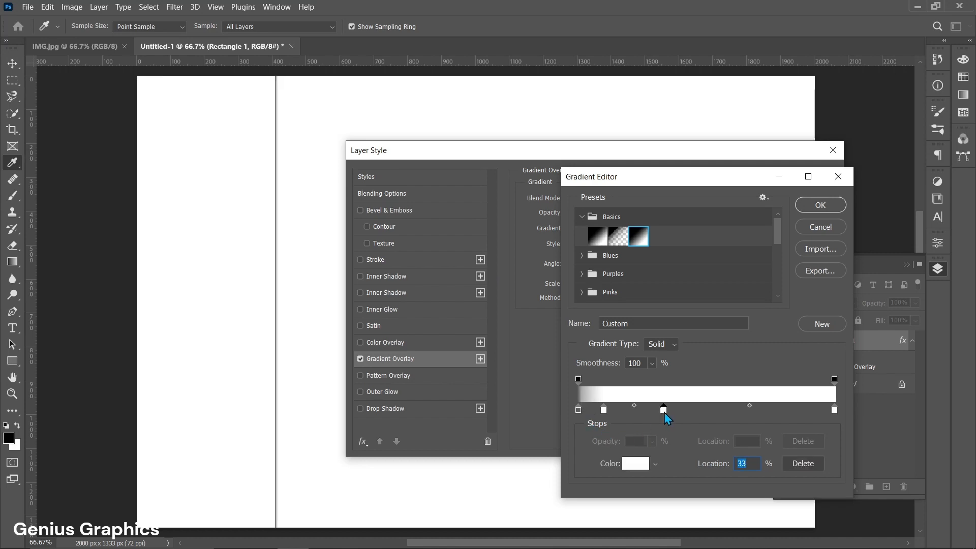
left_click(630, 463)
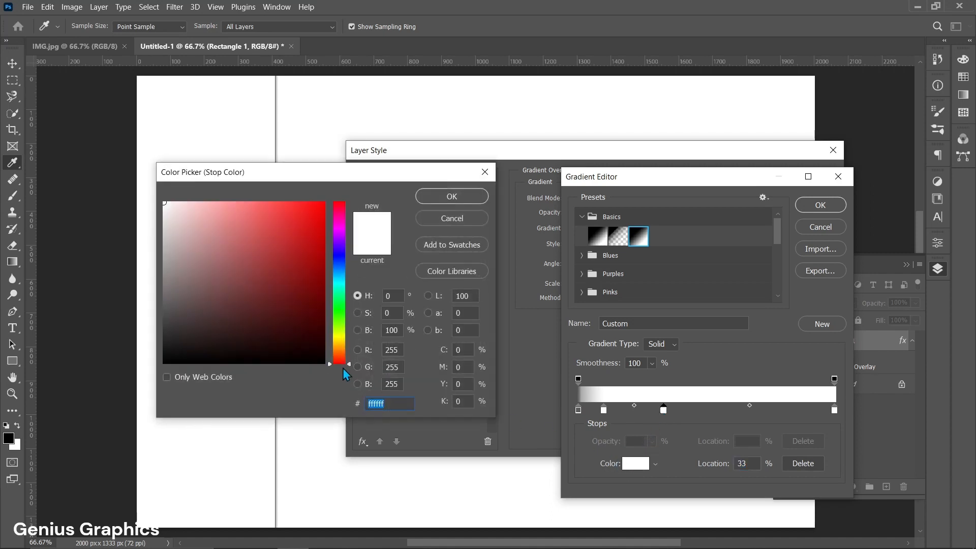
left_click_drag(191, 345, 139, 379)
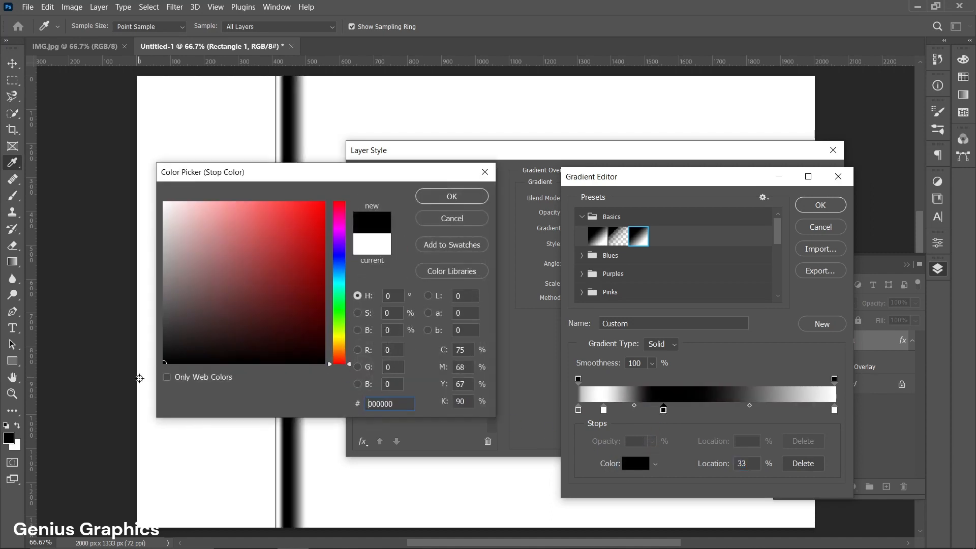
left_click(460, 197)
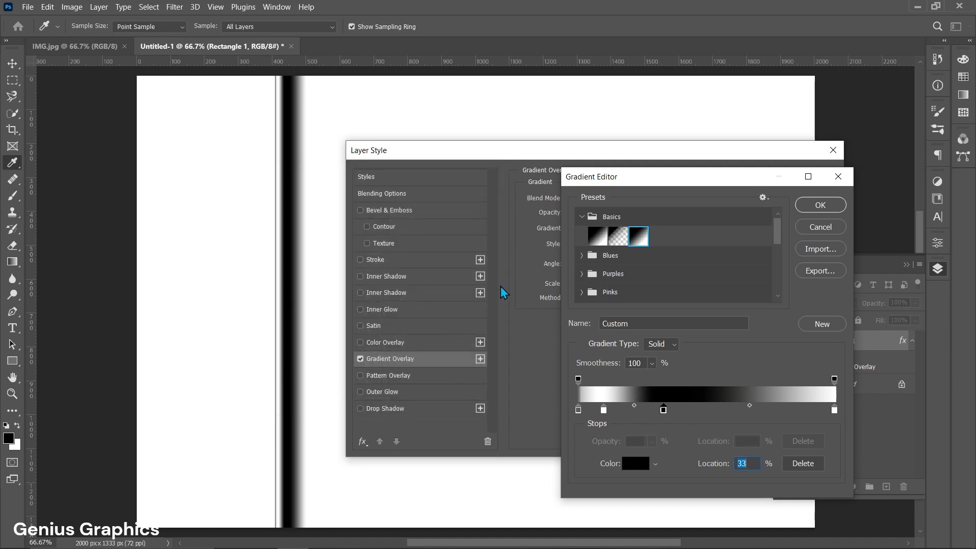
left_click(633, 406)
left_click_drag(663, 411, 667, 412)
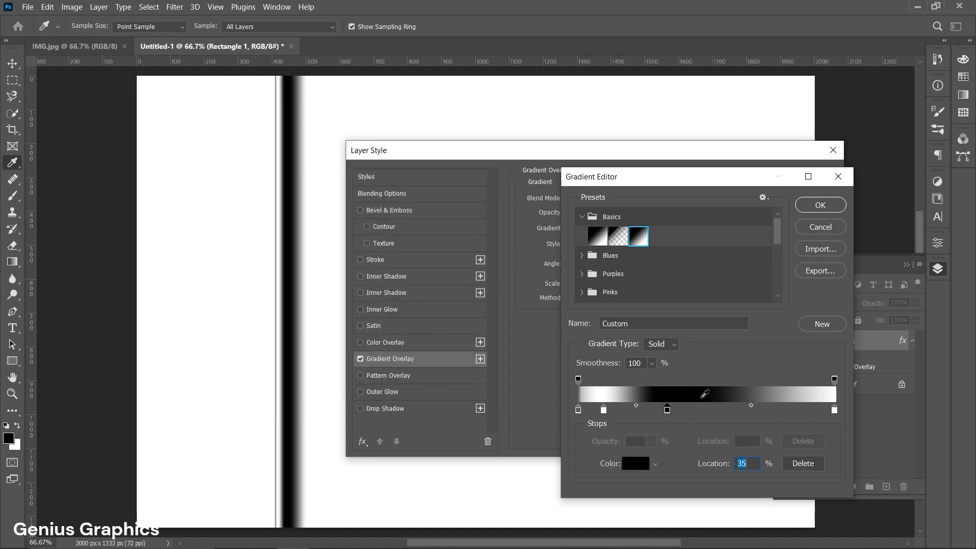
left_click(812, 206)
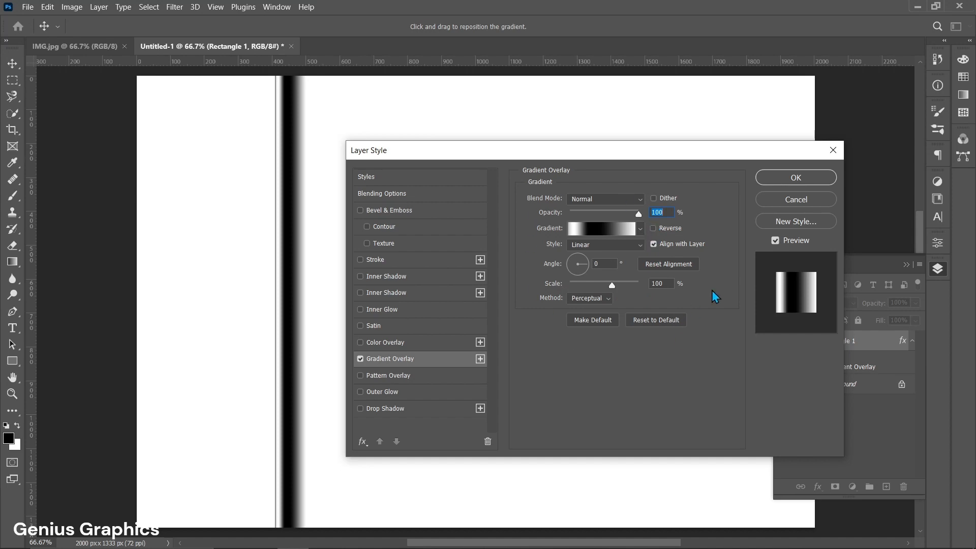
left_click(796, 177)
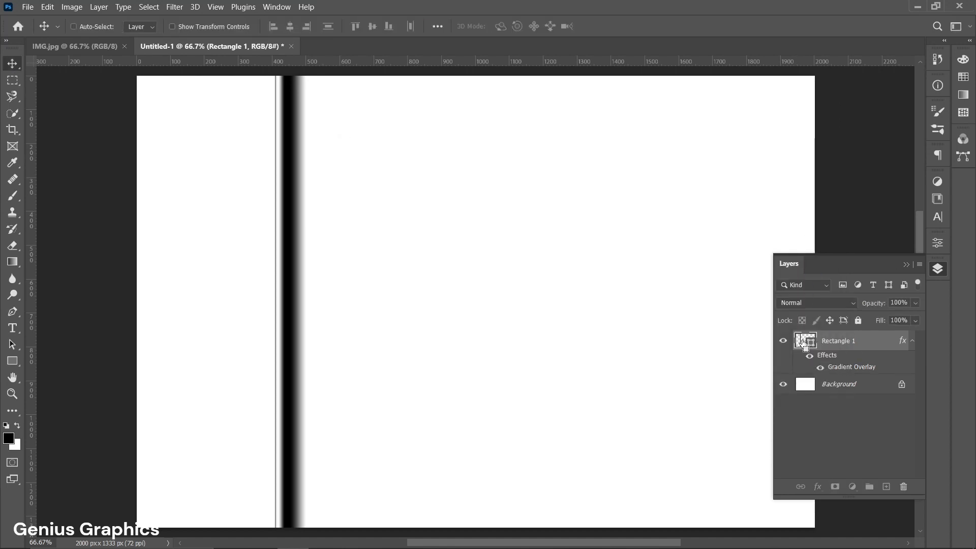
Load the gradient rectangle's outline as a selection, define it as a pattern named GLASS EFFECT, and deselect.
left_click(804, 343, "ctrl")
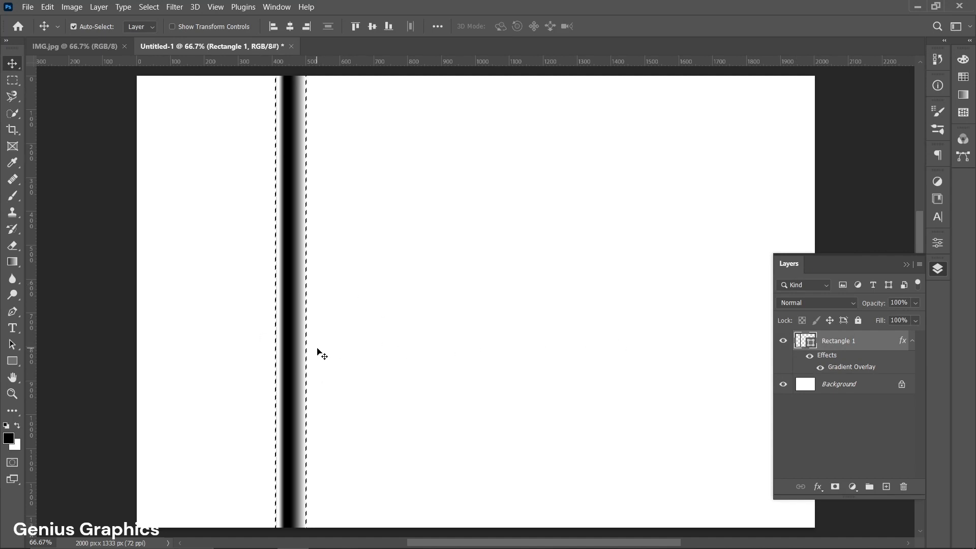
left_click(47, 6)
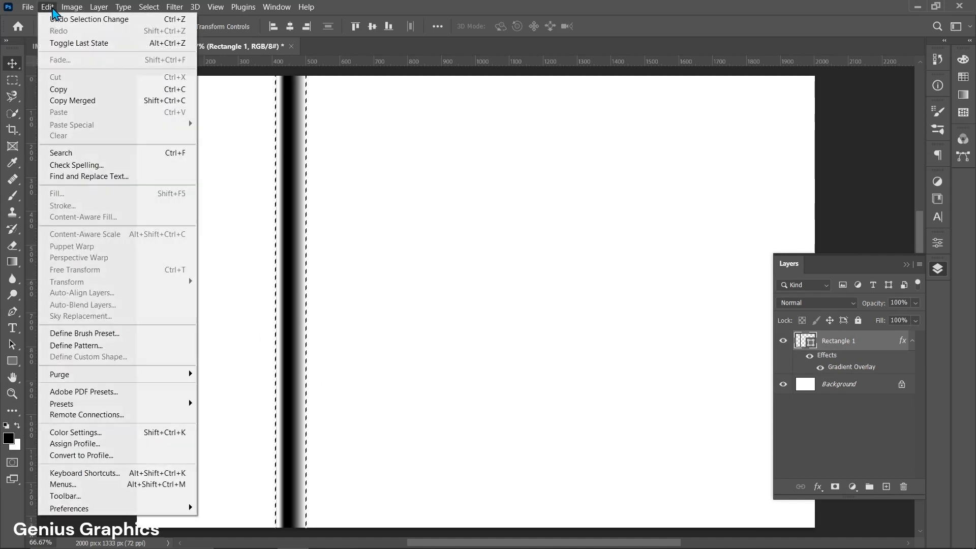
left_click(75, 345)
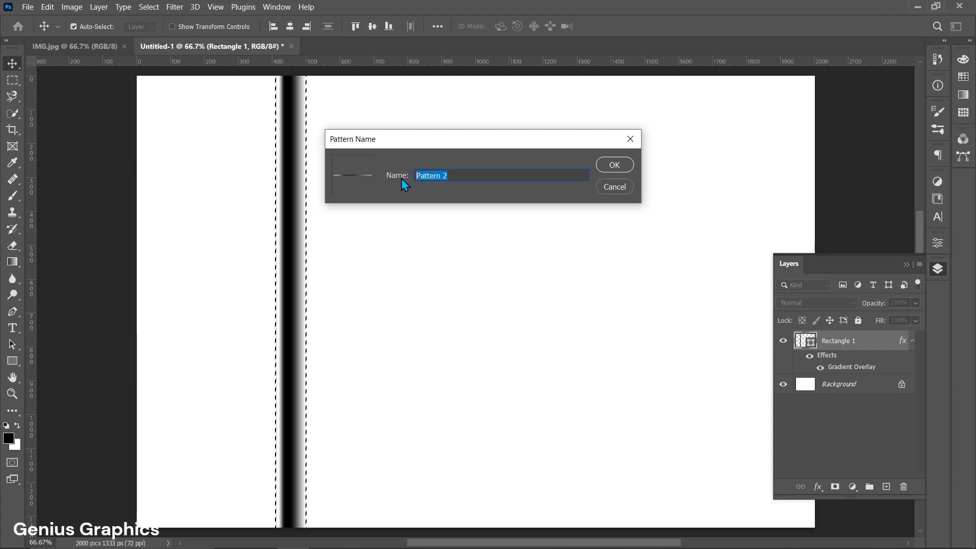
type("GLASS EFFECT")
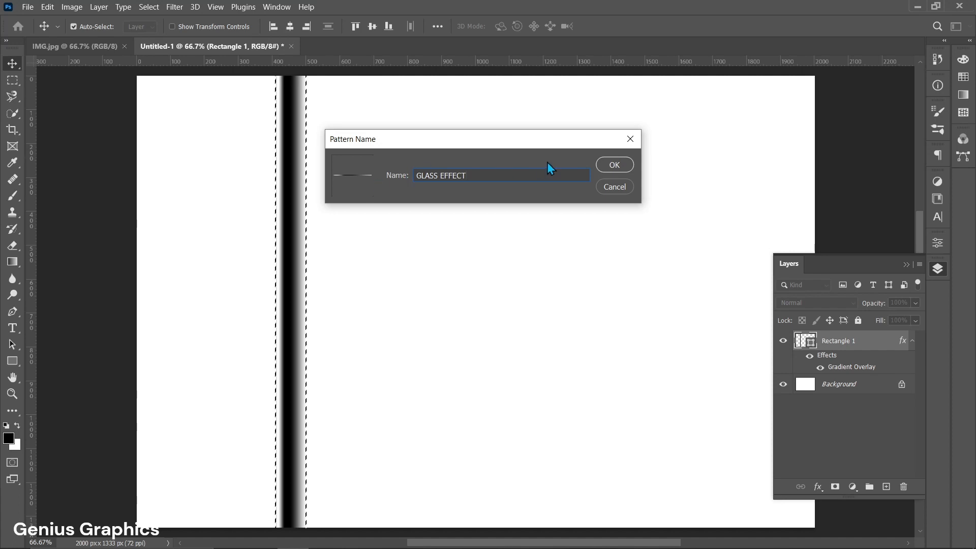
left_click(615, 166)
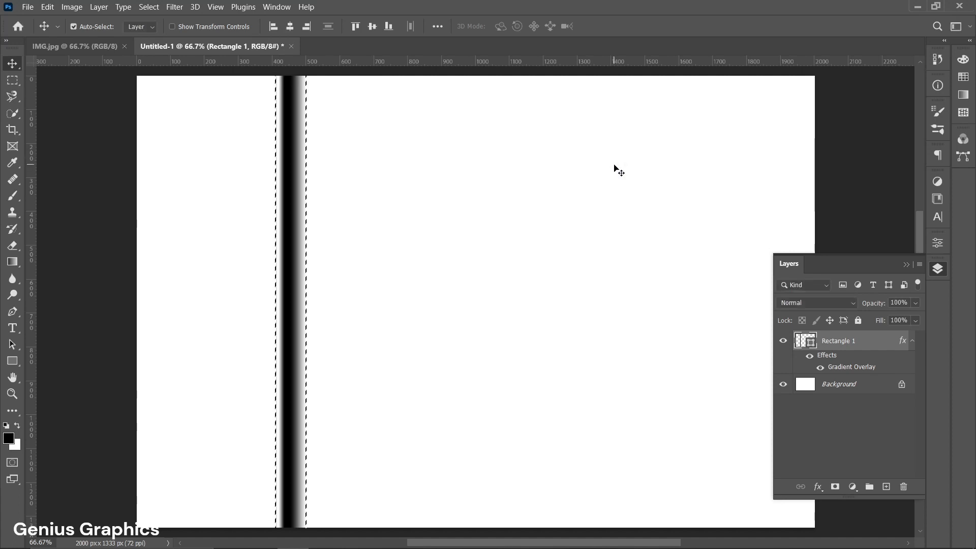
key("ctrl+d")
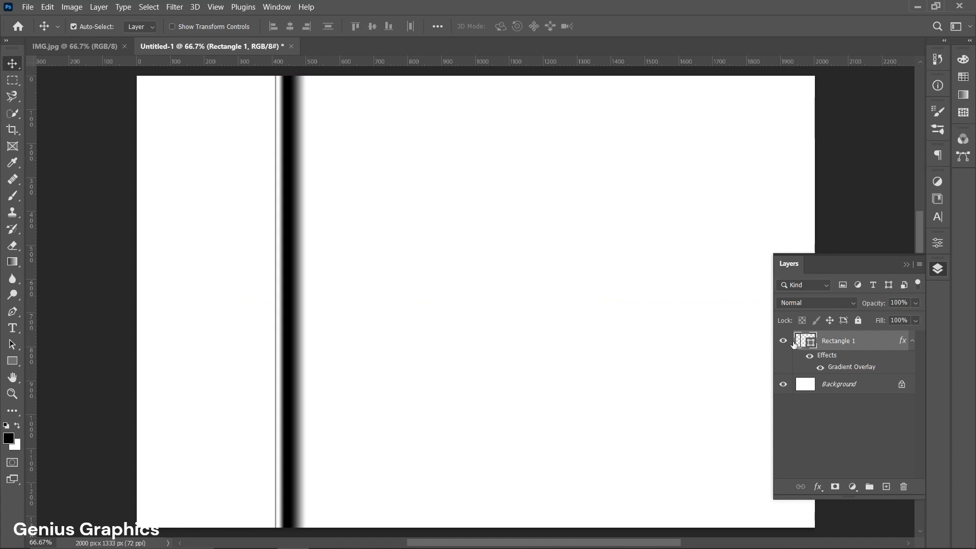
Hide the Rectangle 1 layer and duplicate the white Background layer.
left_click(783, 342)
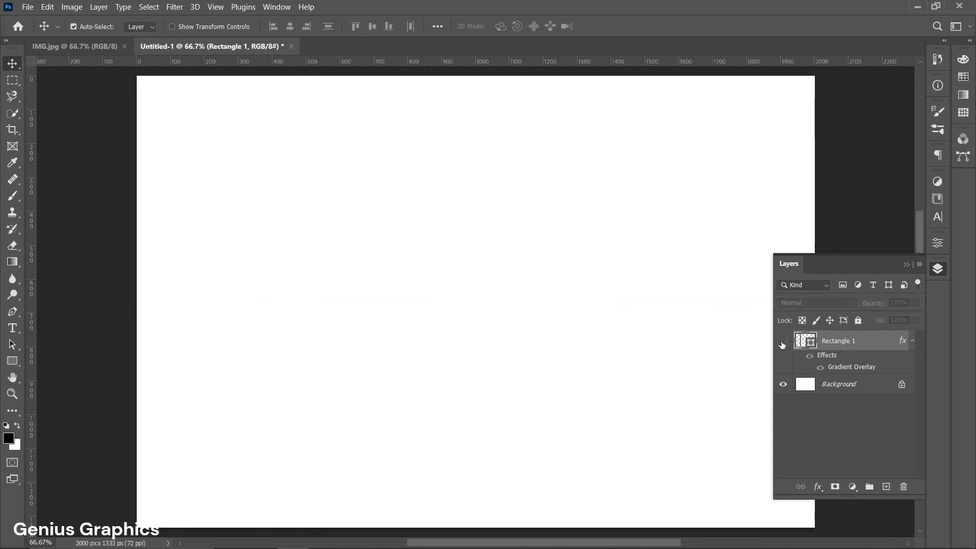
left_click(827, 390)
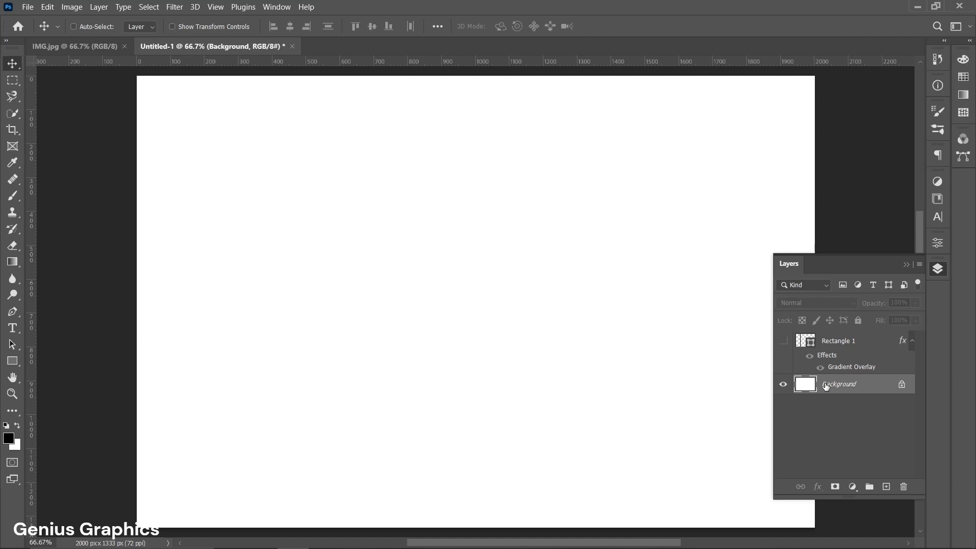
key("ctrl+j")
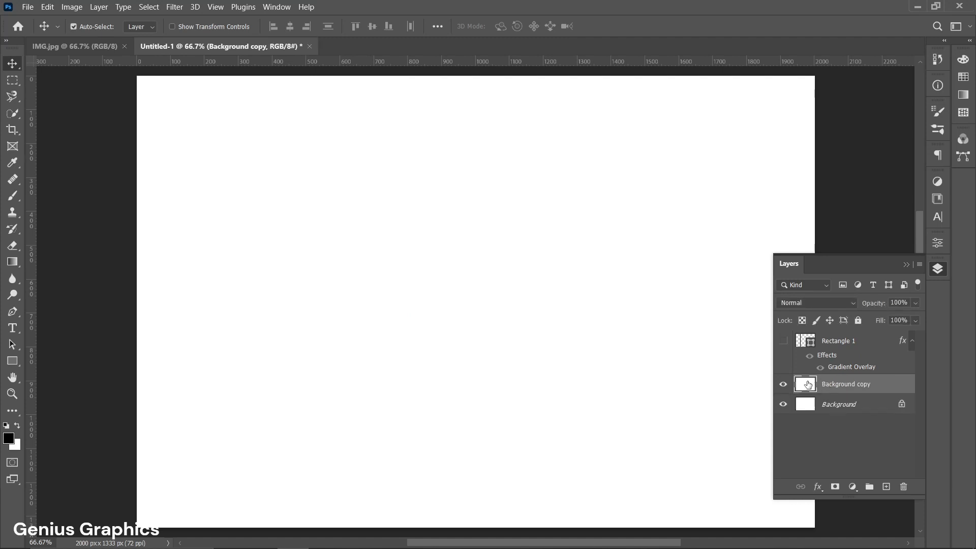
Add a Pattern Overlay with the gradient strip pattern at 95% scale to the Background copy, shifting the pattern slightly left in the canvas.
left_click(819, 486)
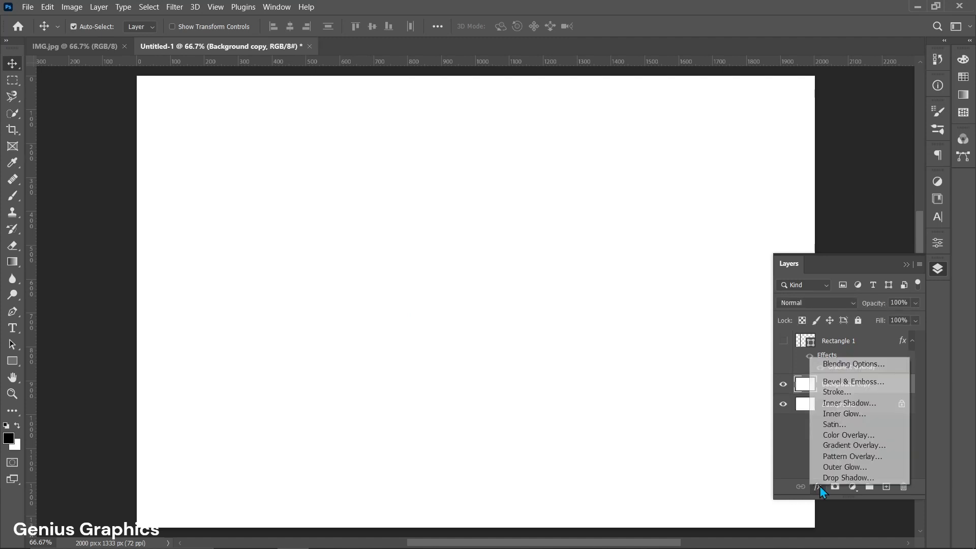
left_click(829, 456)
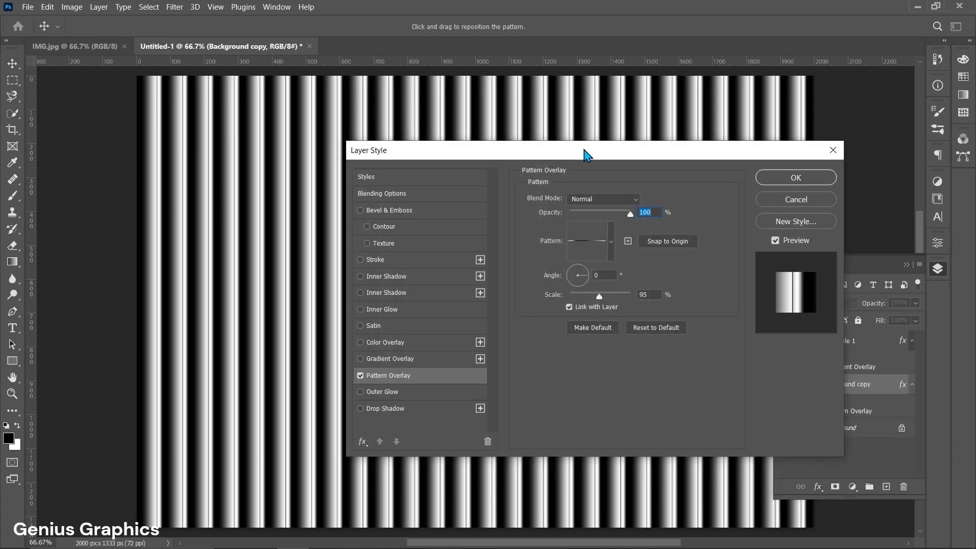
left_click_drag(586, 150, 576, 161)
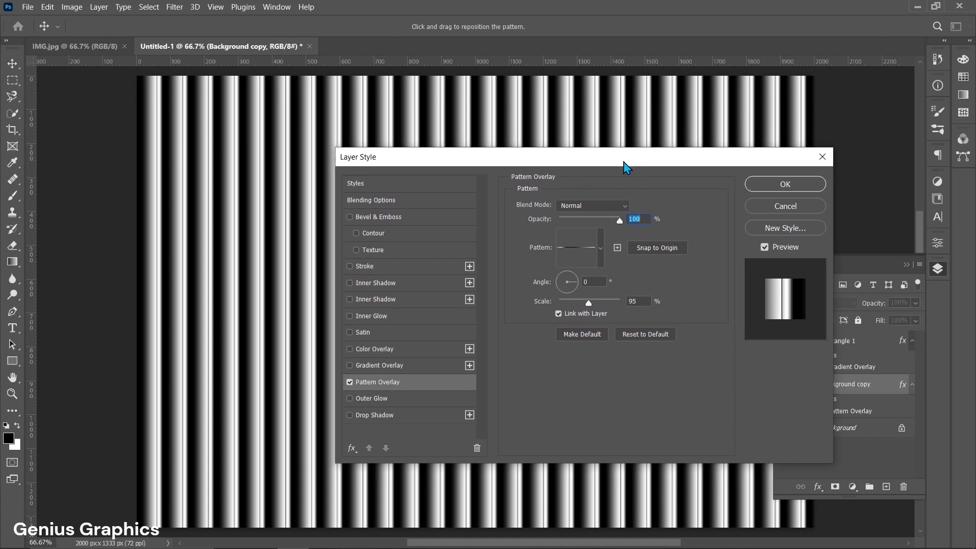
left_click_drag(624, 162, 544, 180)
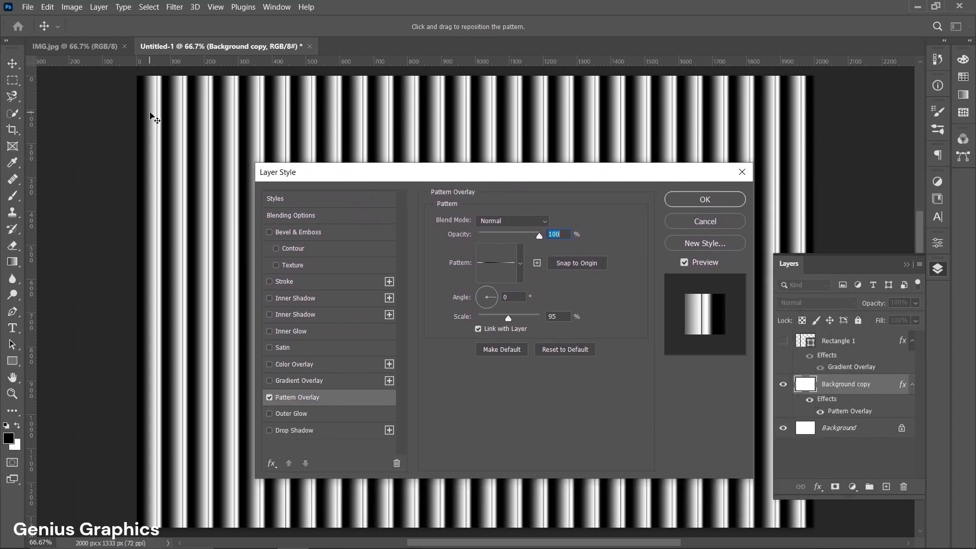
left_click_drag(152, 113, 149, 112)
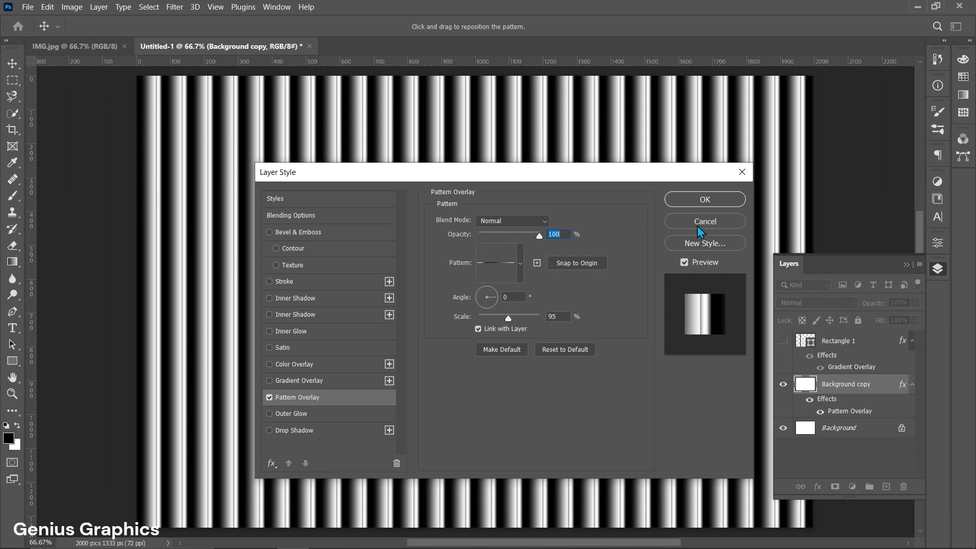
left_click(705, 201)
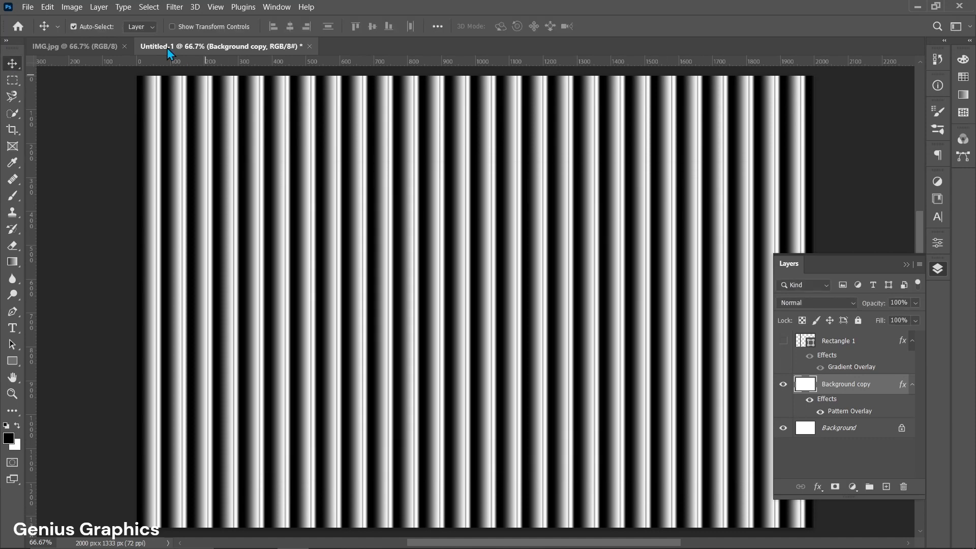
Save the striped document as a Photoshop file named GLASS EFFECT in the GLASS EFFECT folder on drive D.
left_click(33, 6)
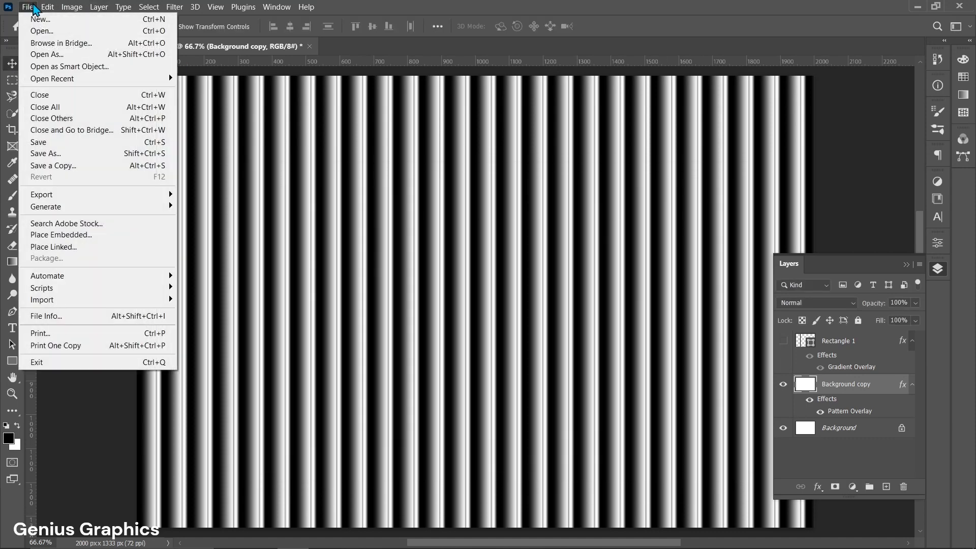
left_click(46, 153)
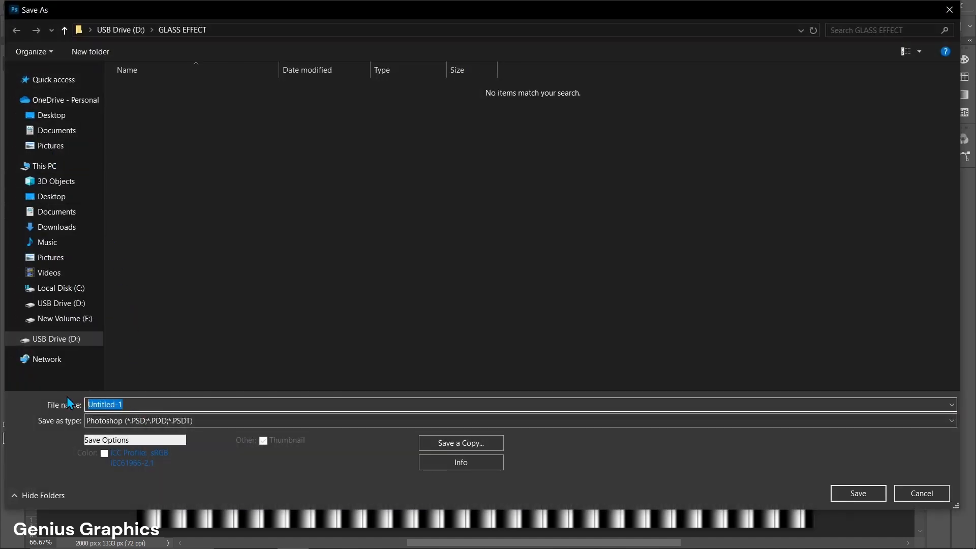
type("GLASS EFFECT")
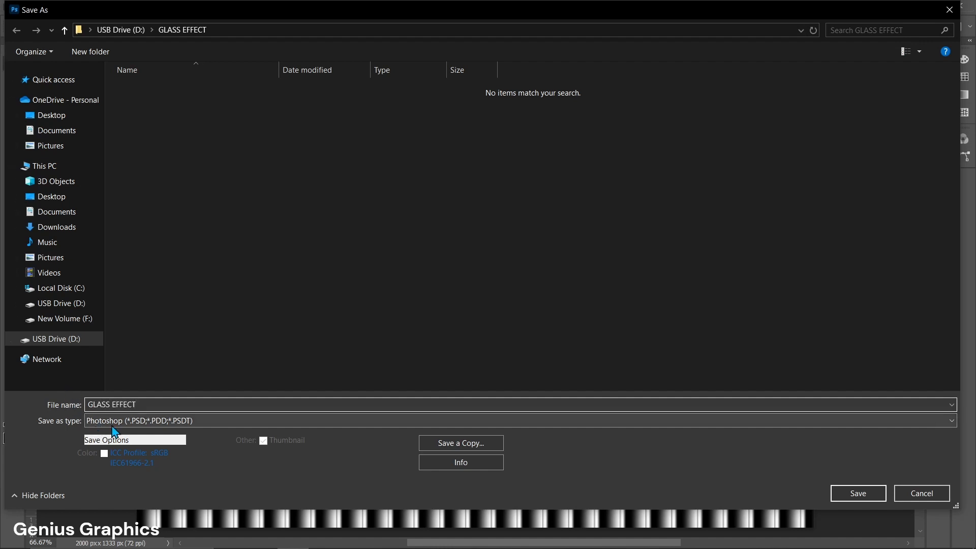
left_click(864, 498)
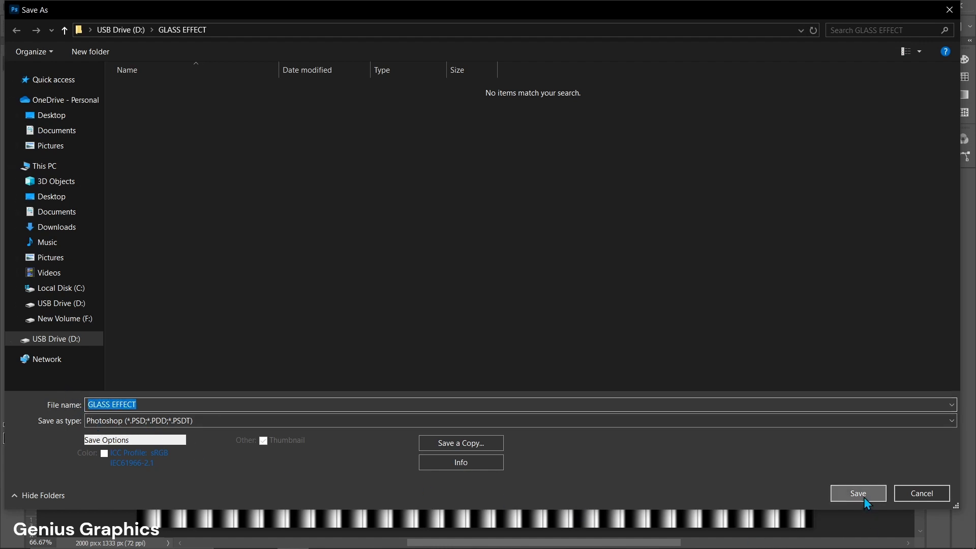
left_click(644, 144)
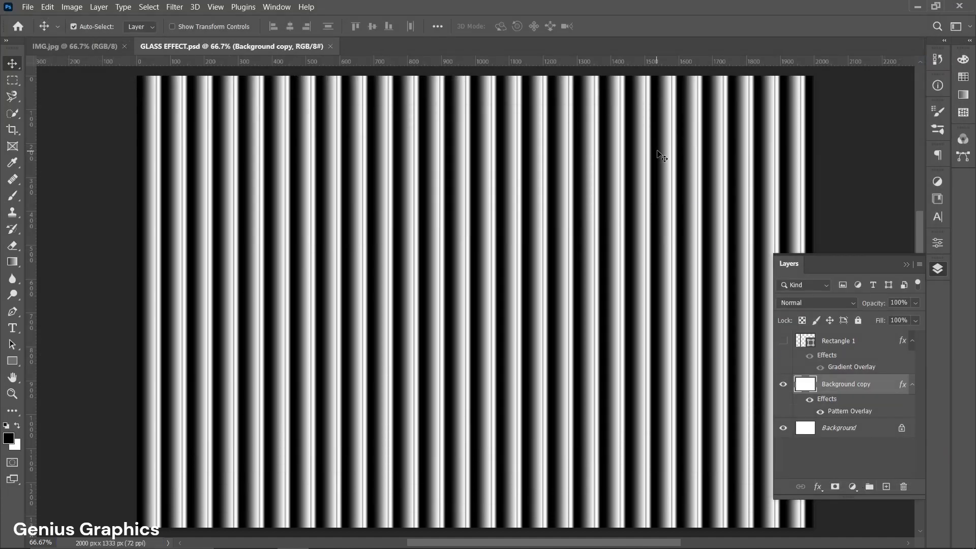
In IMG.jpg, duplicate the portrait's Background layer and convert the copy to a smart object.
left_click(53, 49)
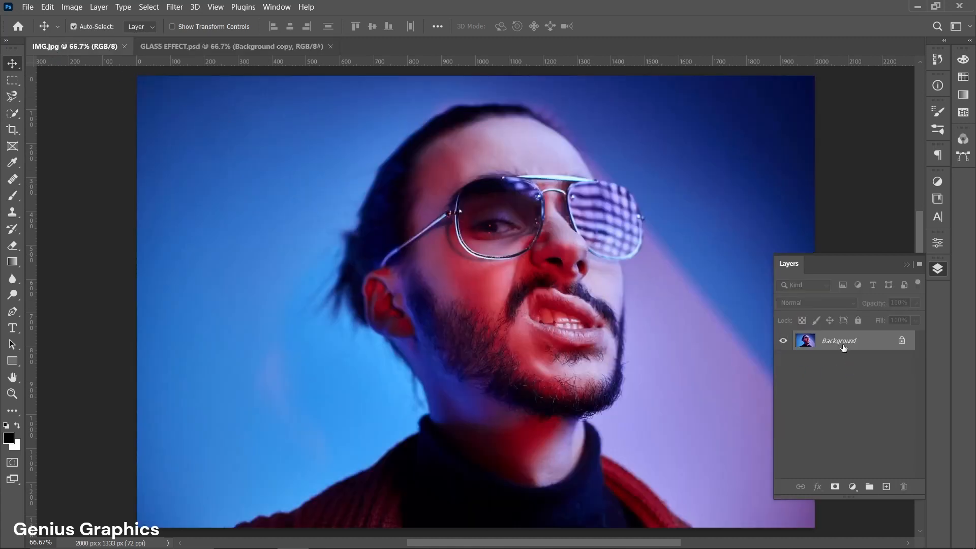
key("ctrl+j")
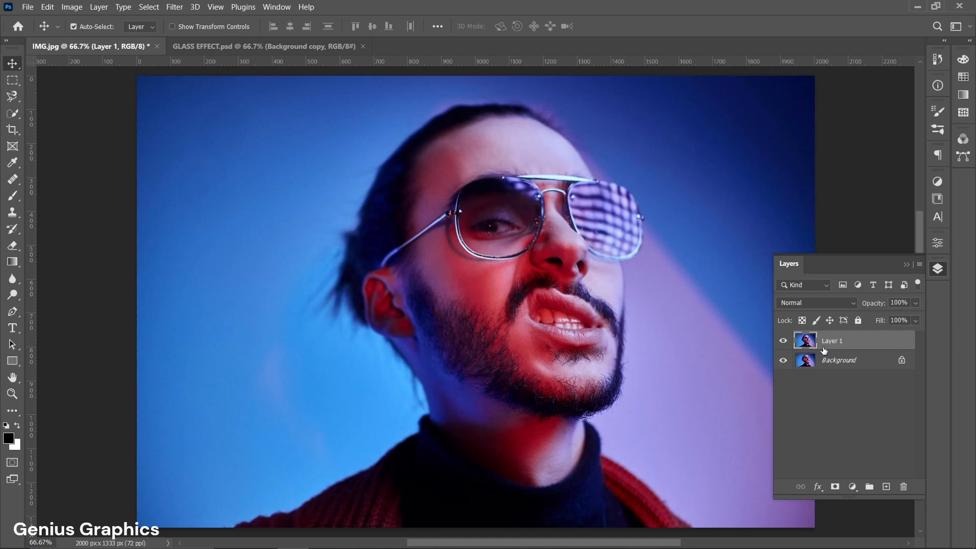
right_click(825, 344)
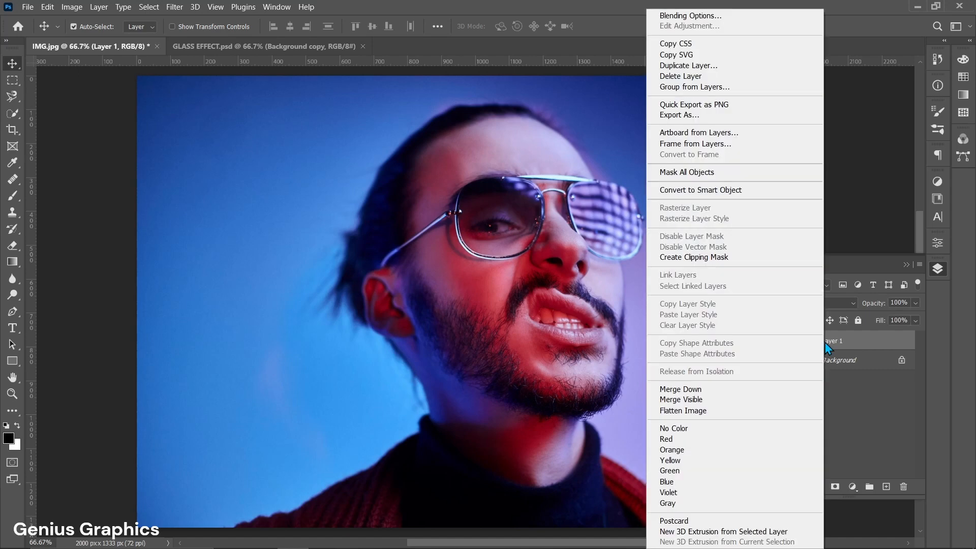
left_click(713, 191)
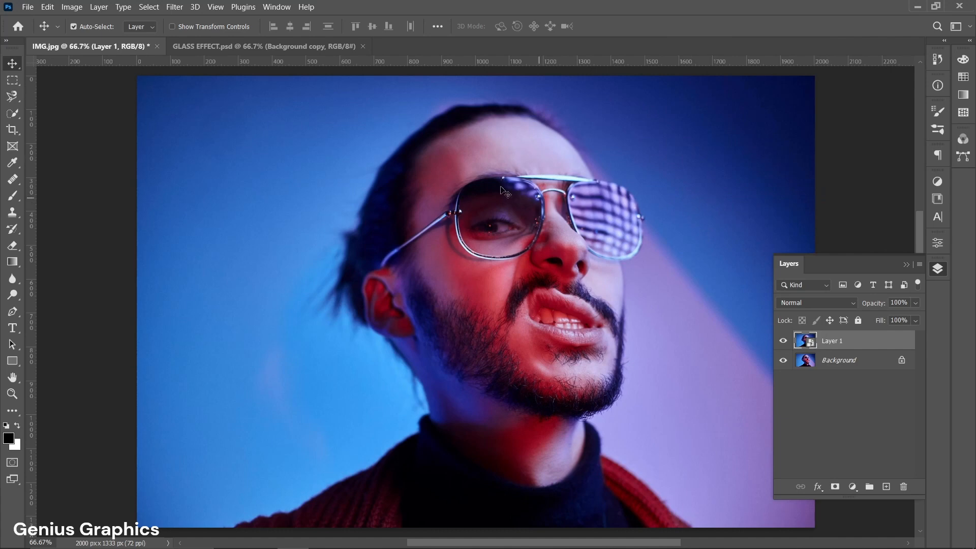
Apply the Displace filter to Layer 1 with horizontal scale 35, vertical scale 10, Tile and Repeat Edge Pixels, using GLASS EFFECT as the map.
left_click(173, 8)
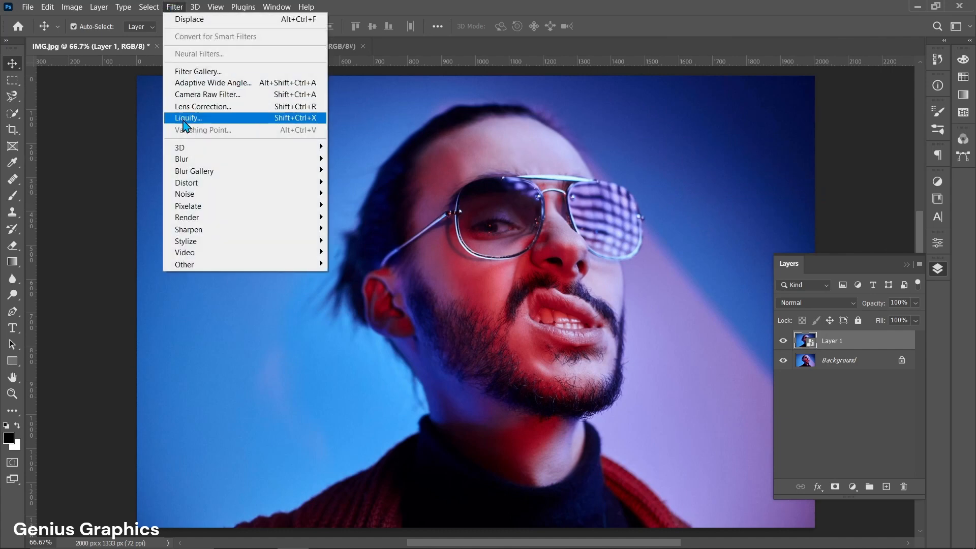
mouse_move(195, 189)
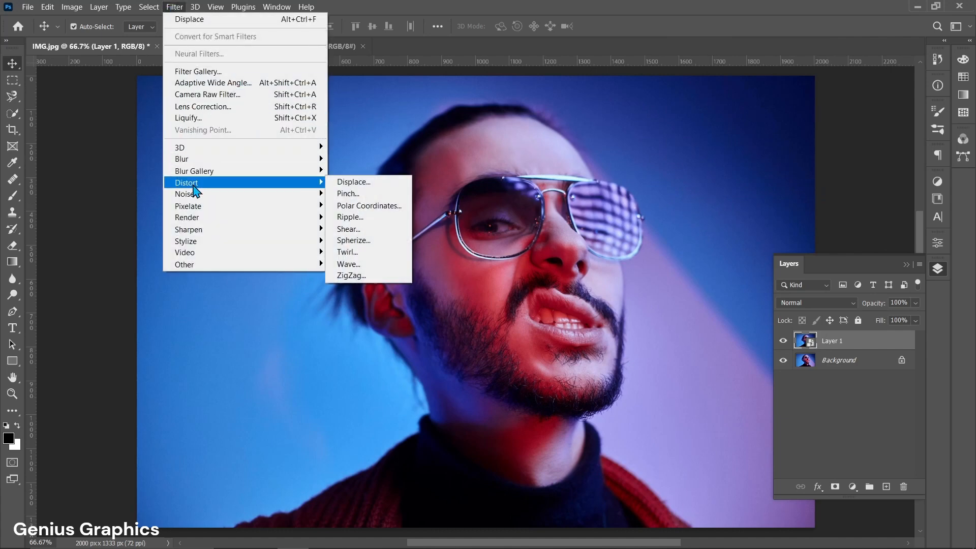
left_click(358, 185)
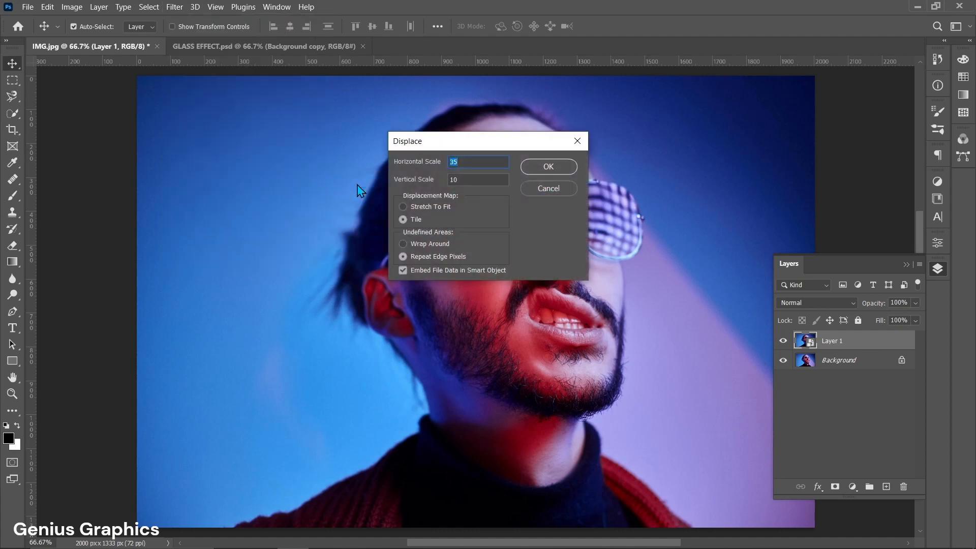
left_click(468, 164)
left_click(543, 173)
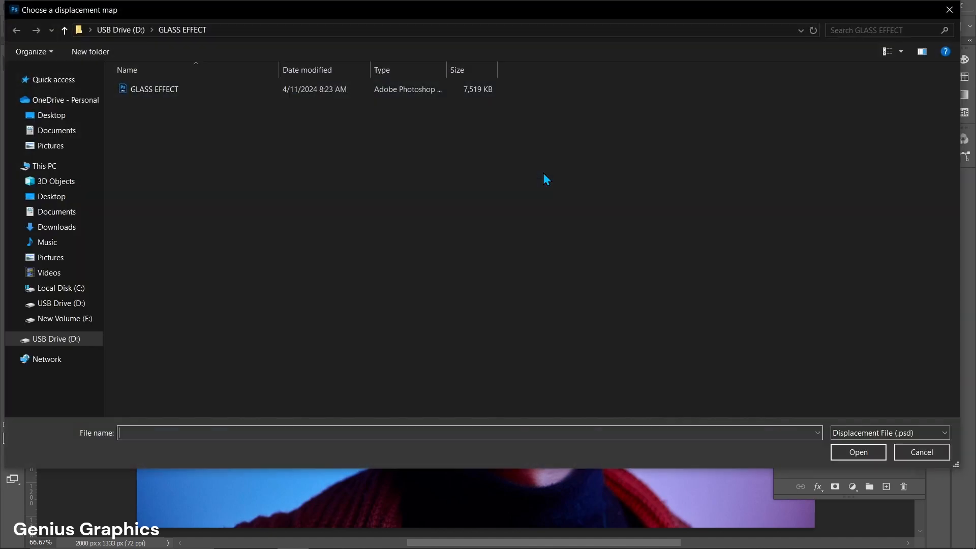
left_click(162, 93)
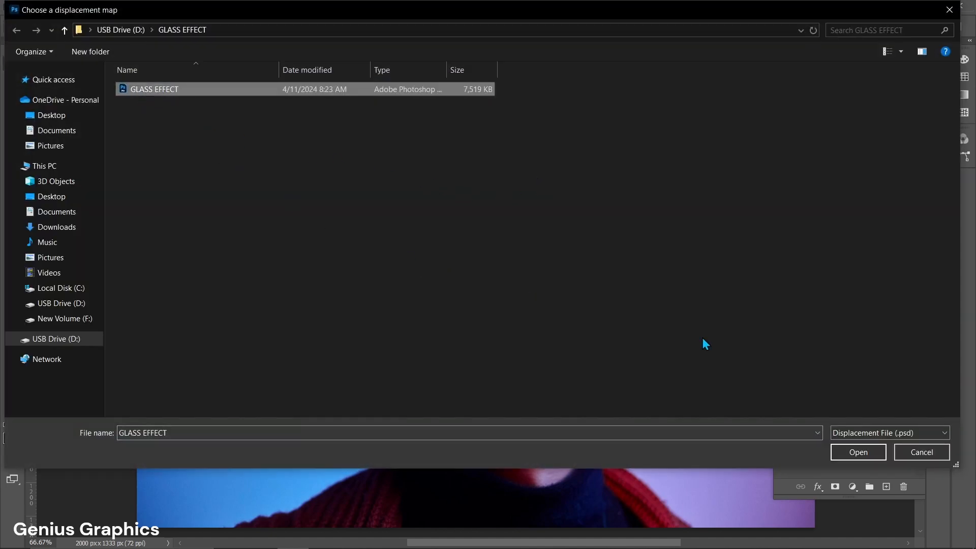
left_click(864, 456)
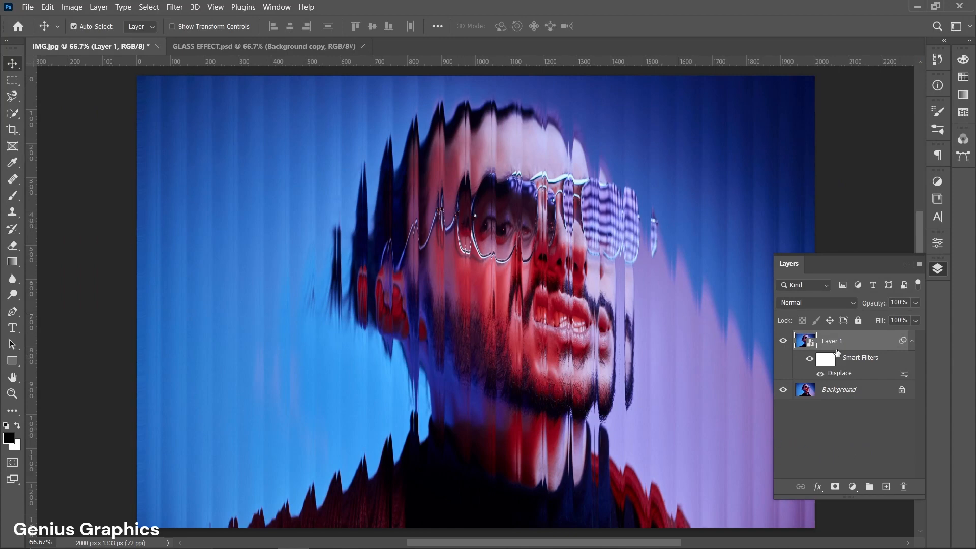
Add a layer mask to Layer 1 and place a vertical guide through the face at about 1260 px, hiding the layer temporarily to align it.
left_click(834, 487)
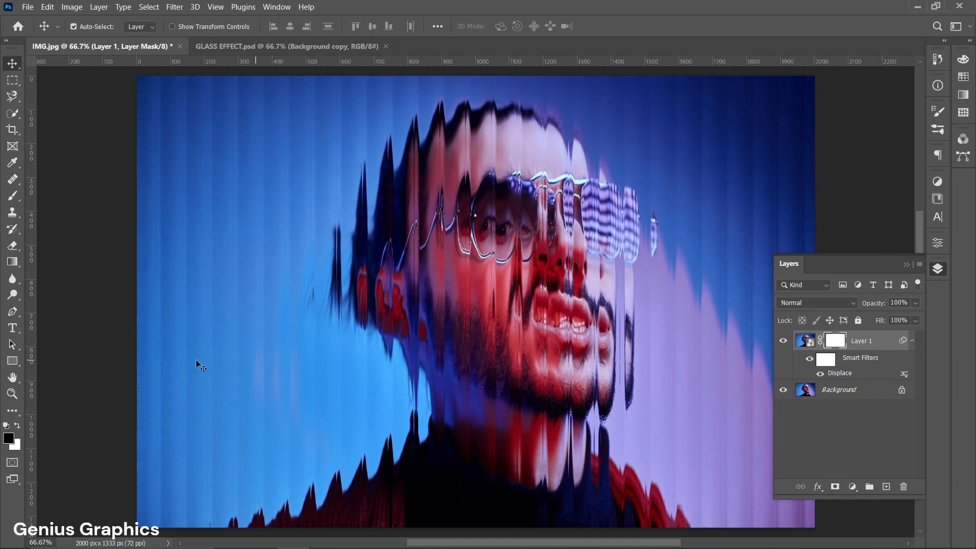
left_click_drag(35, 382, 548, 374)
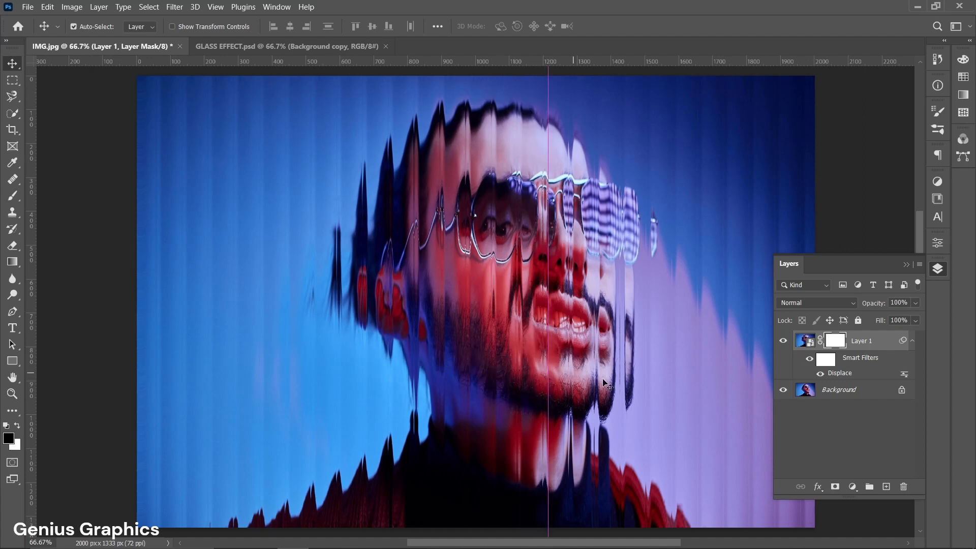
left_click(783, 340)
left_click_drag(547, 328, 566, 331)
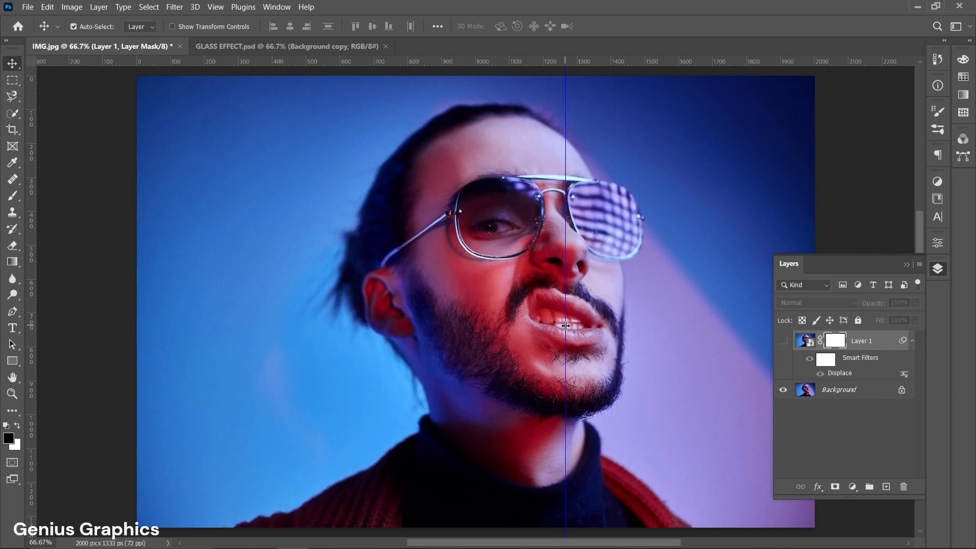
left_click(783, 341)
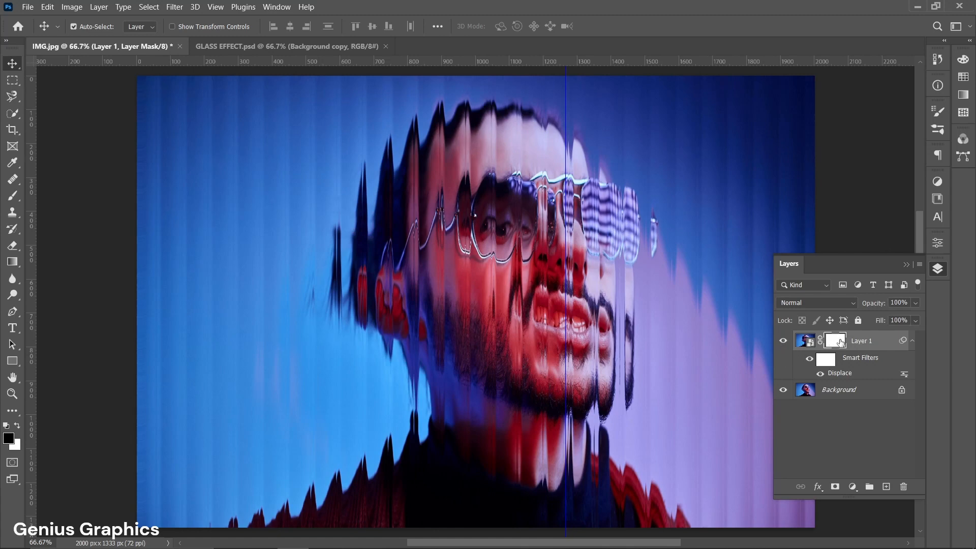
Fill Layer 1's mask with black from the guide to the photo's right edge, deselect, and remove the guide.
left_click(9, 83)
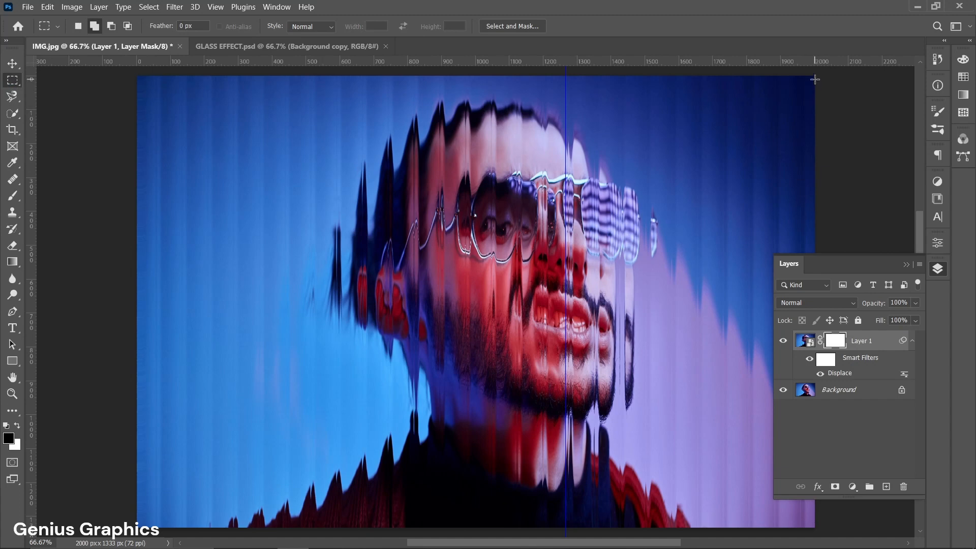
left_click_drag(815, 77, 566, 528)
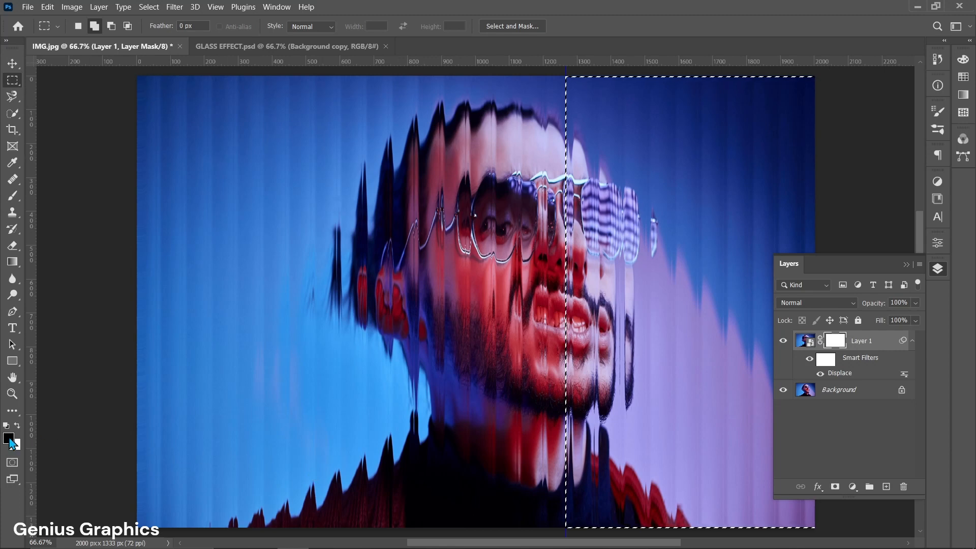
left_click(8, 439)
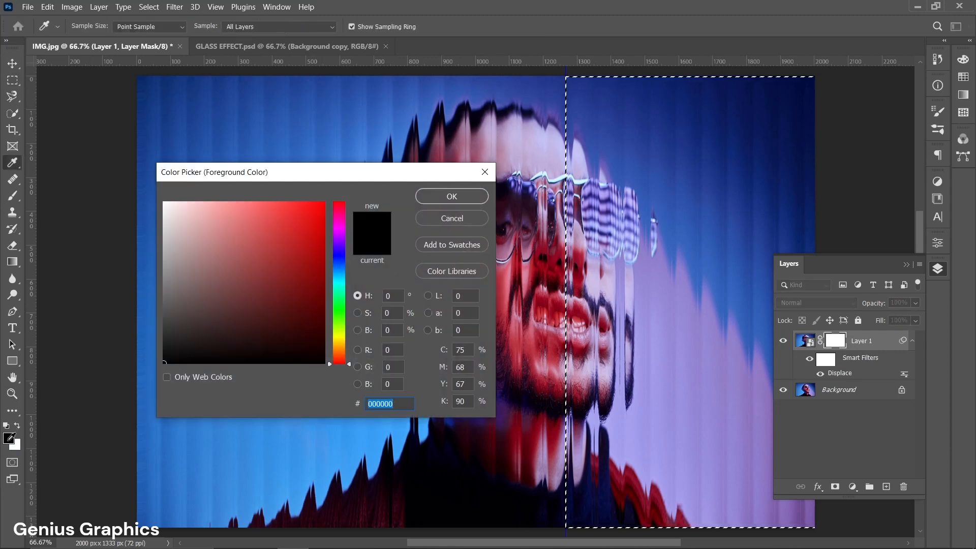
left_click(466, 191)
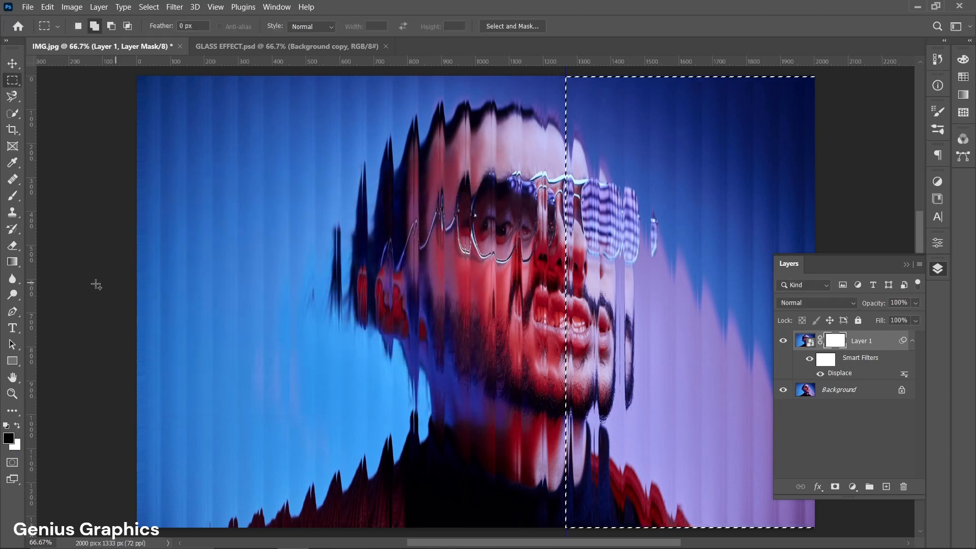
left_click(13, 262)
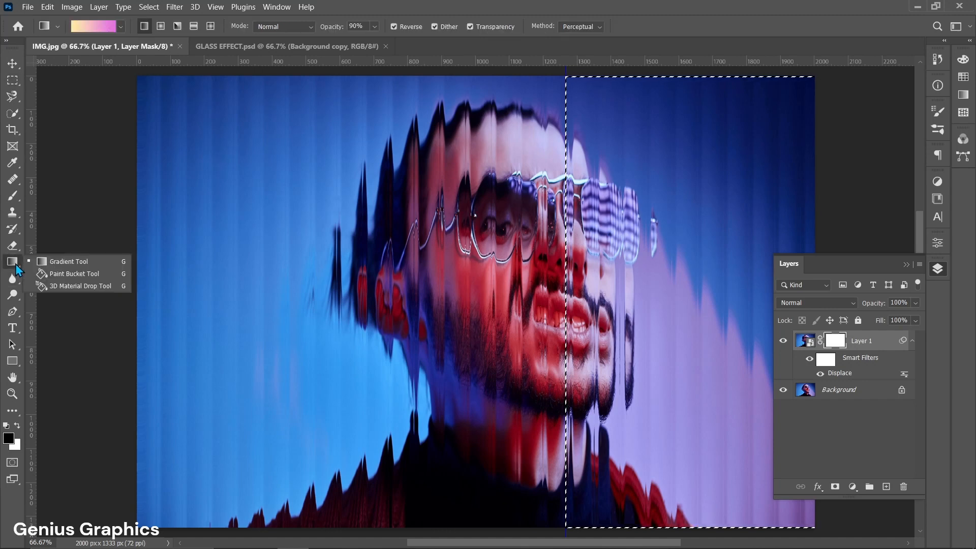
left_click(70, 278)
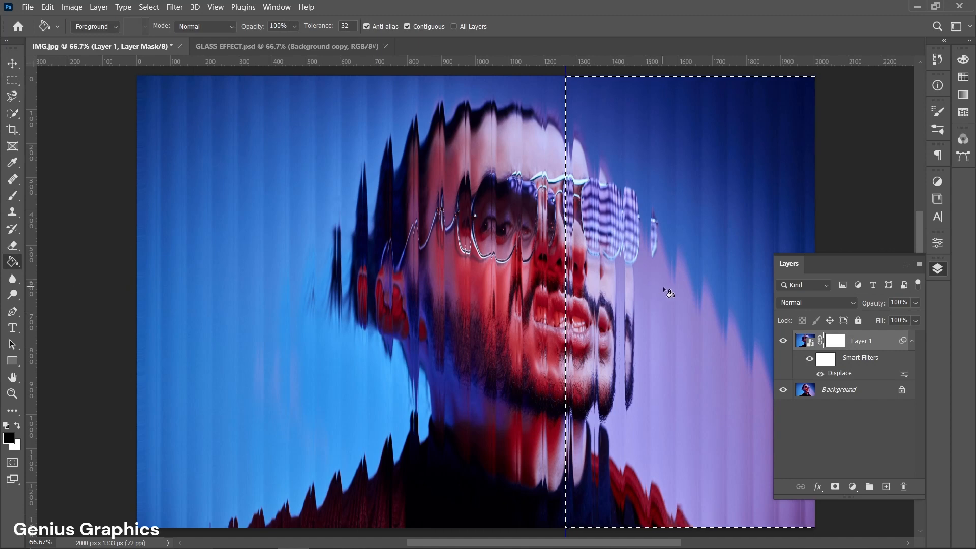
left_click(681, 300)
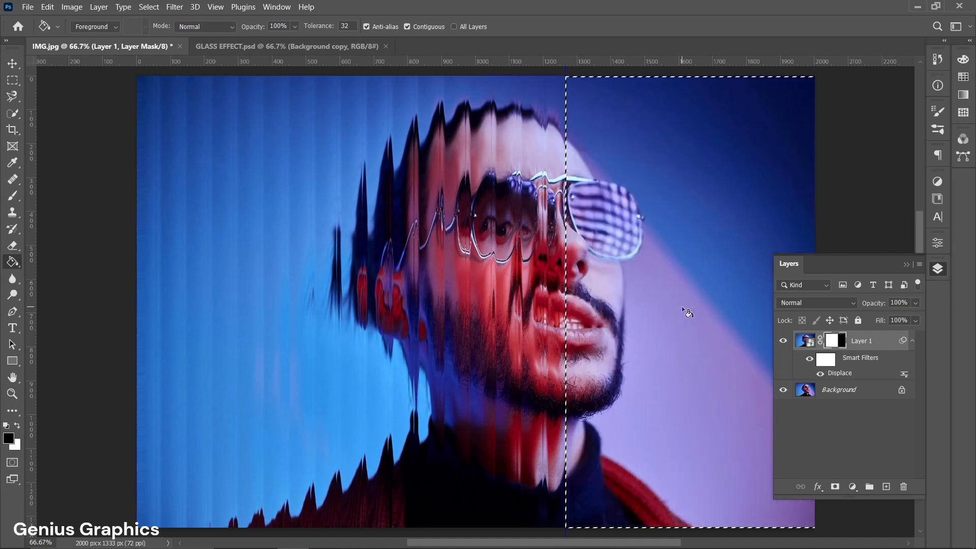
key("ctrl+d")
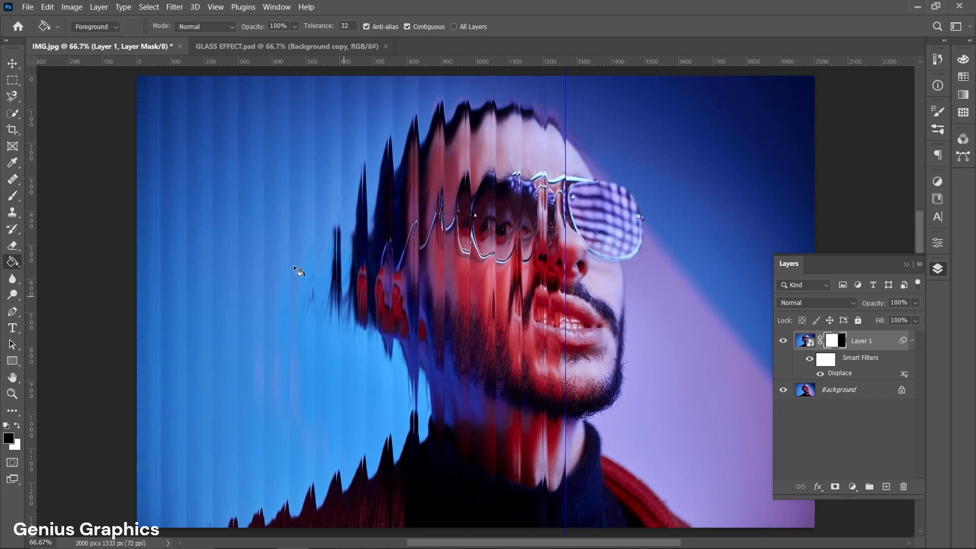
left_click(12, 64)
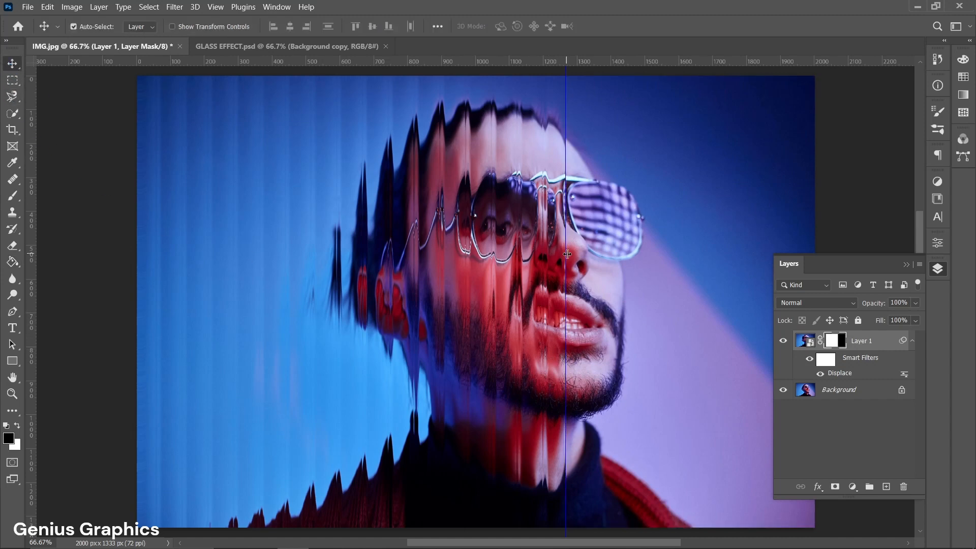
left_click_drag(565, 252, 2, 267)
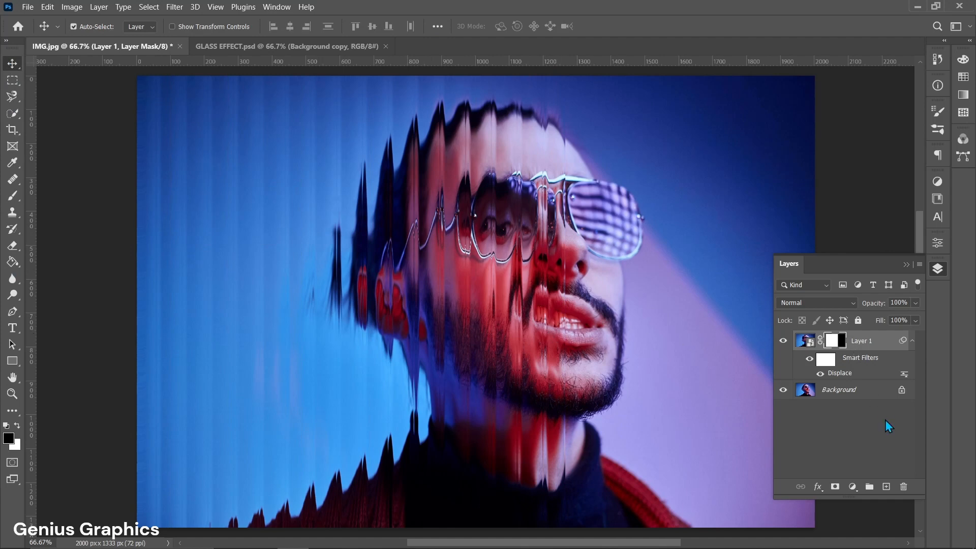
Add a new layer above Layer 1 and fill it with white at 100% opacity in Normal mode.
left_click(886, 487)
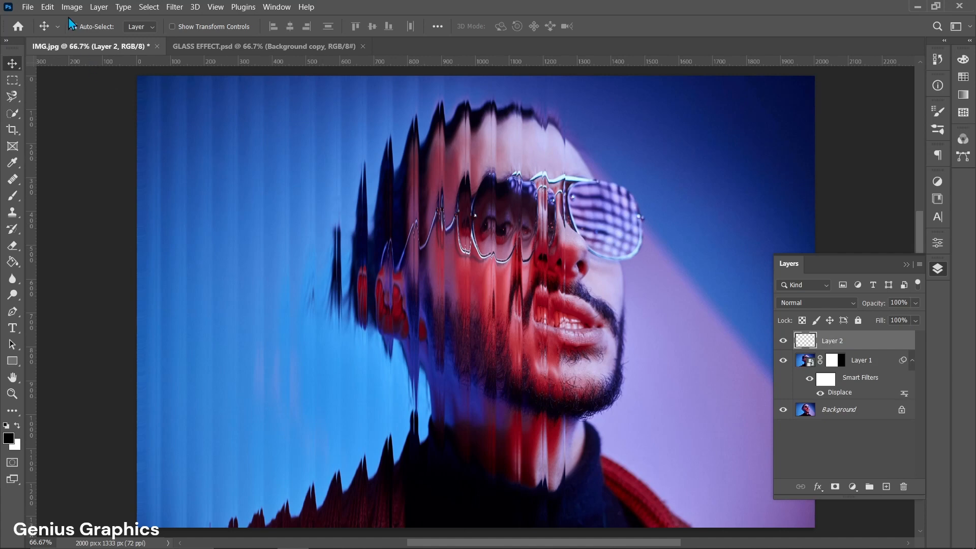
left_click(47, 7)
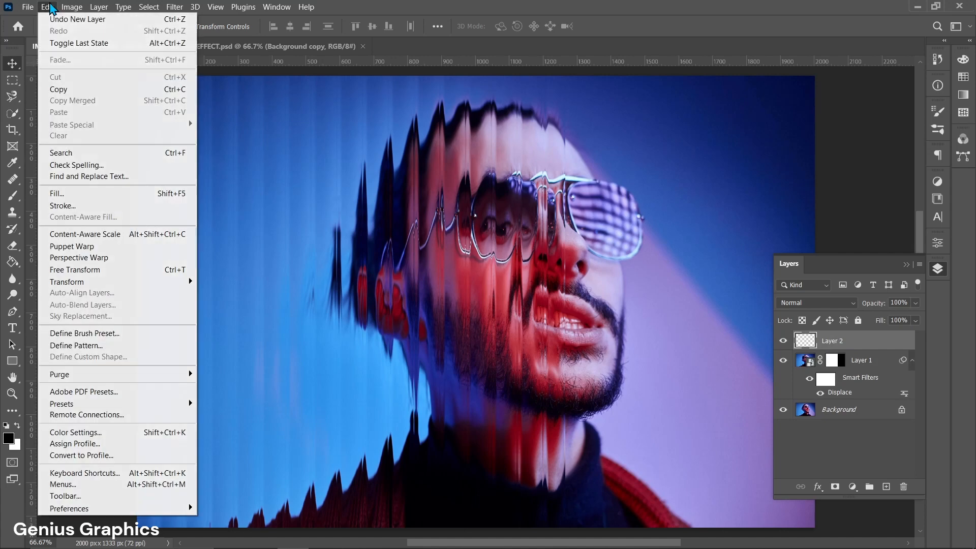
left_click(57, 193)
left_click(464, 130)
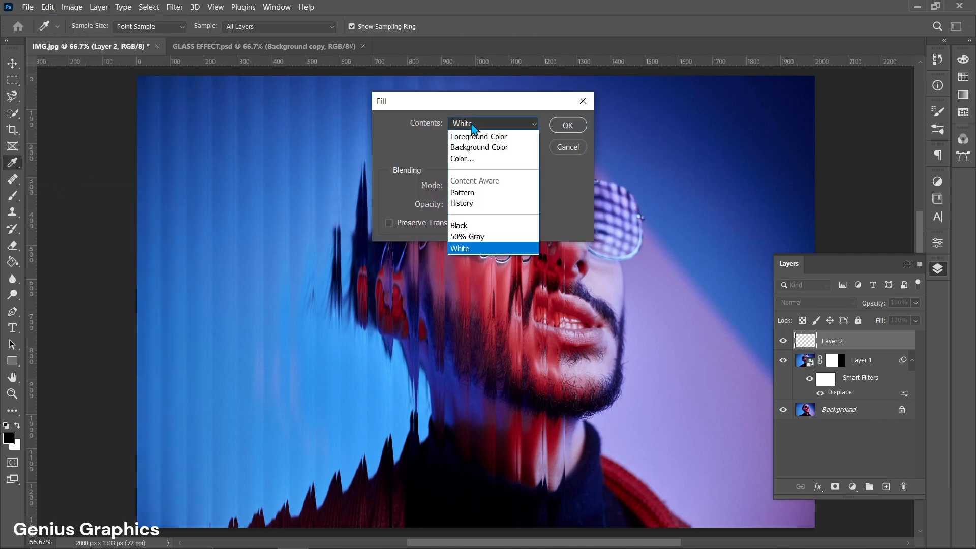
left_click(464, 249)
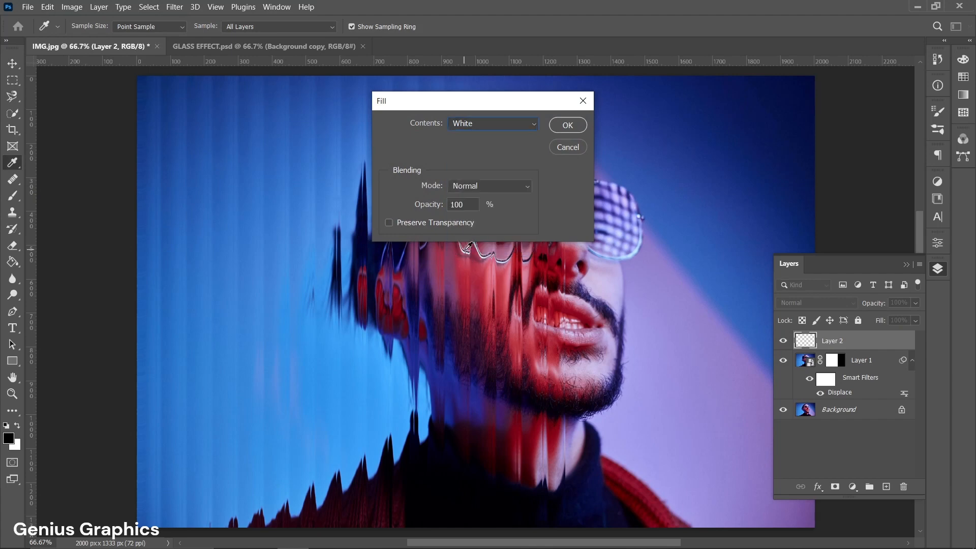
left_click(567, 125)
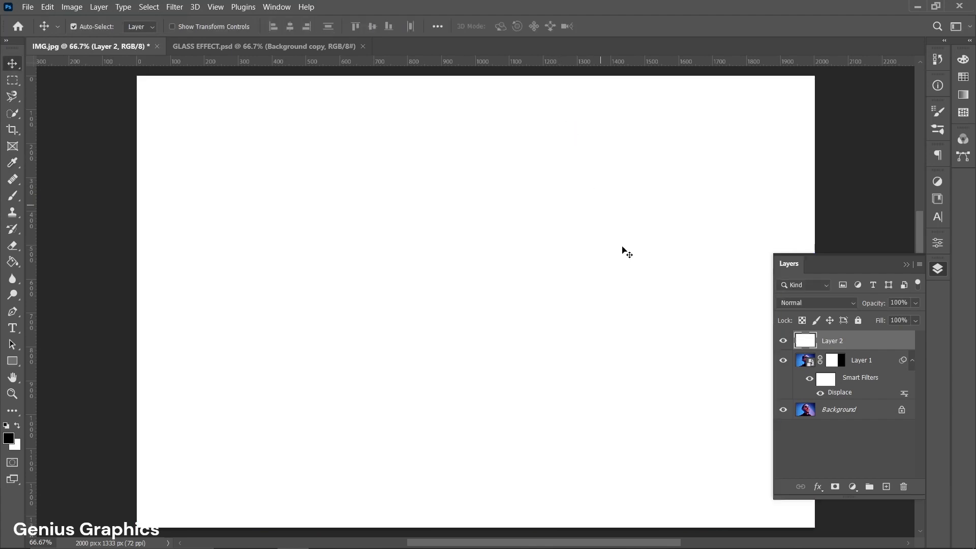
Apply a Pattern Overlay with the striped gradient pattern at 95% scale to Layer 2 and copy Layer 1's mask onto it.
left_click(816, 489)
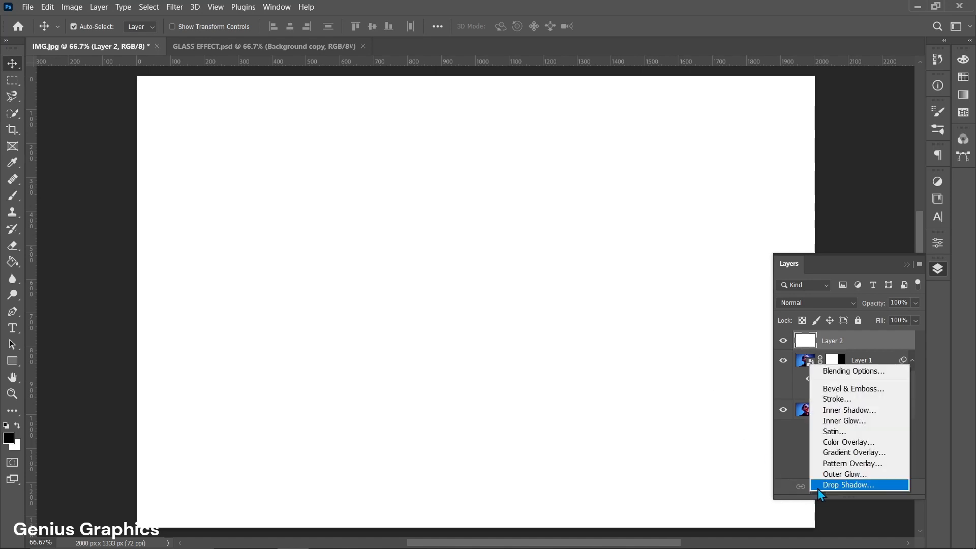
left_click(841, 463)
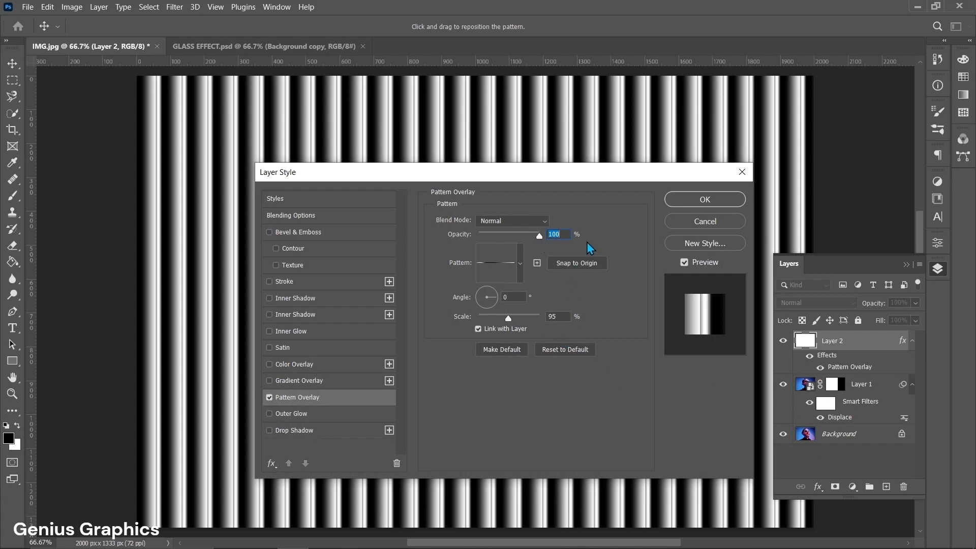
left_click(703, 199)
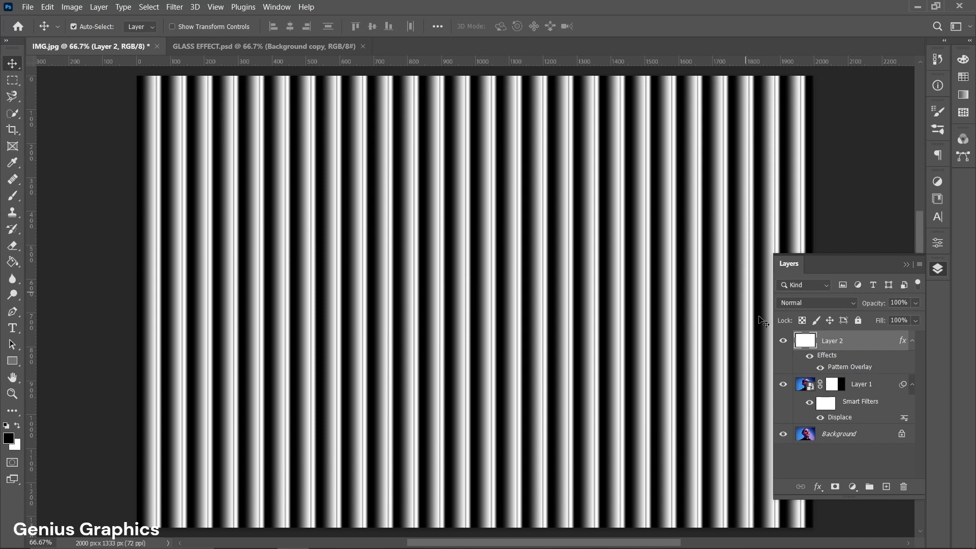
left_click(834, 388)
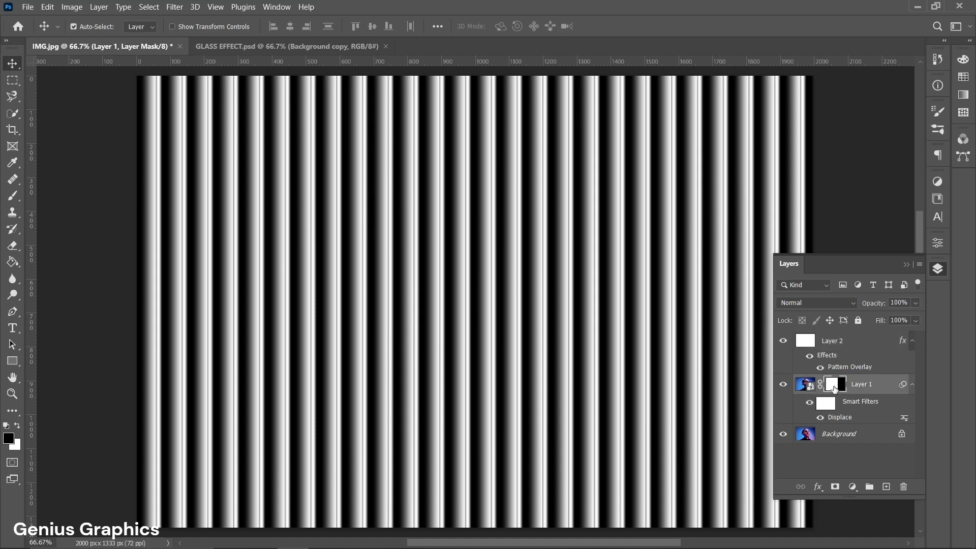
left_click_drag(833, 388, 831, 345)
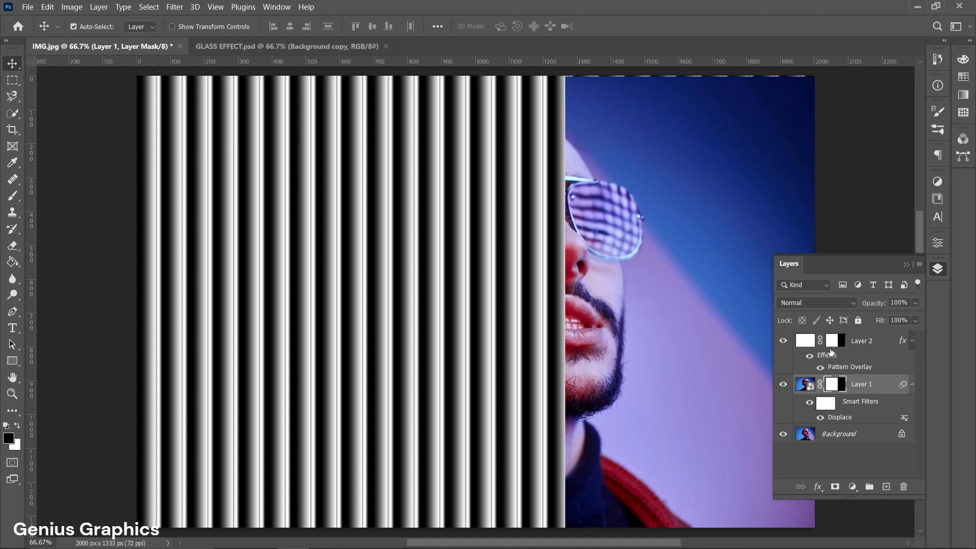
Set Layer 2's blend mode to Screen and its opacity to 25%.
left_click(810, 348)
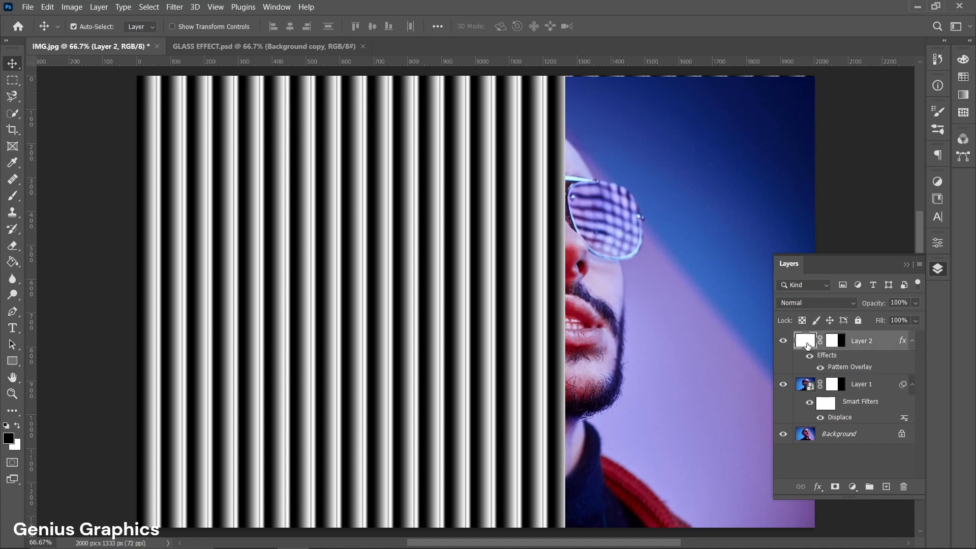
left_click(826, 303)
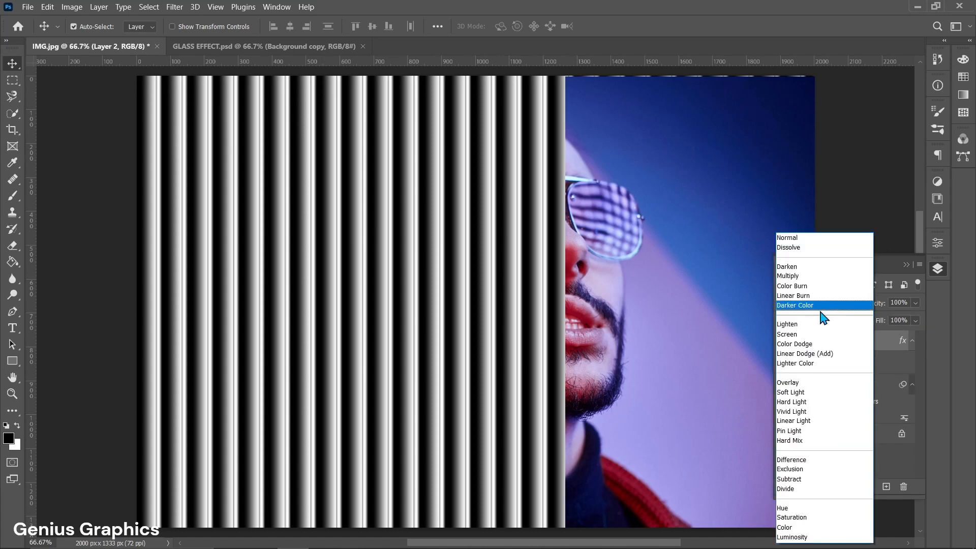
left_click(797, 335)
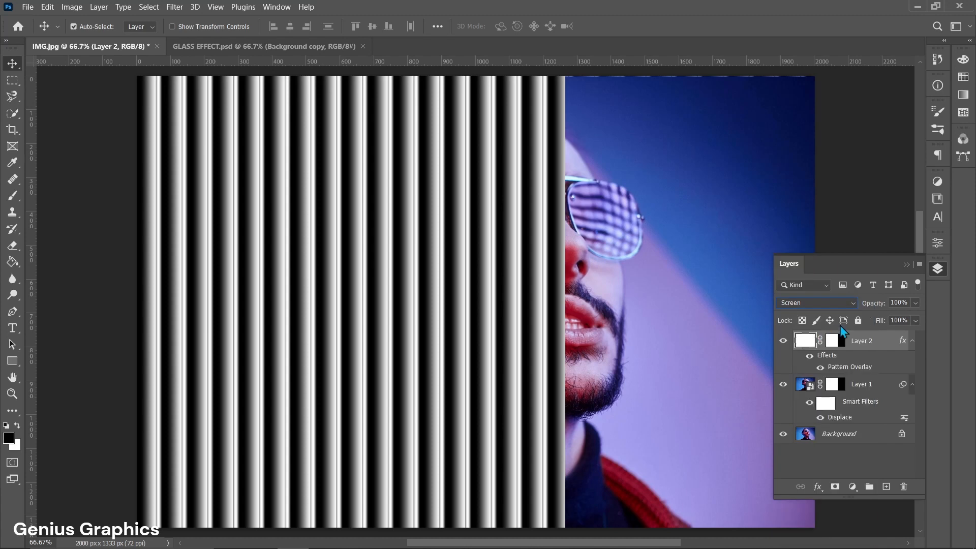
left_click(914, 303)
left_click_drag(915, 316, 872, 328)
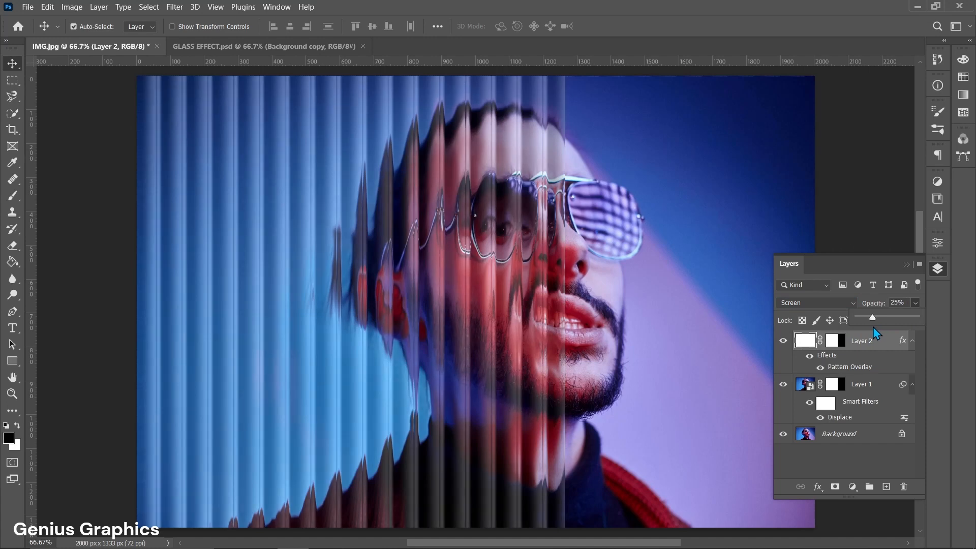
Compare the portrait with and without the glass effect by toggling the visibility of Layer 1 and Layer 2.
left_click(906, 264)
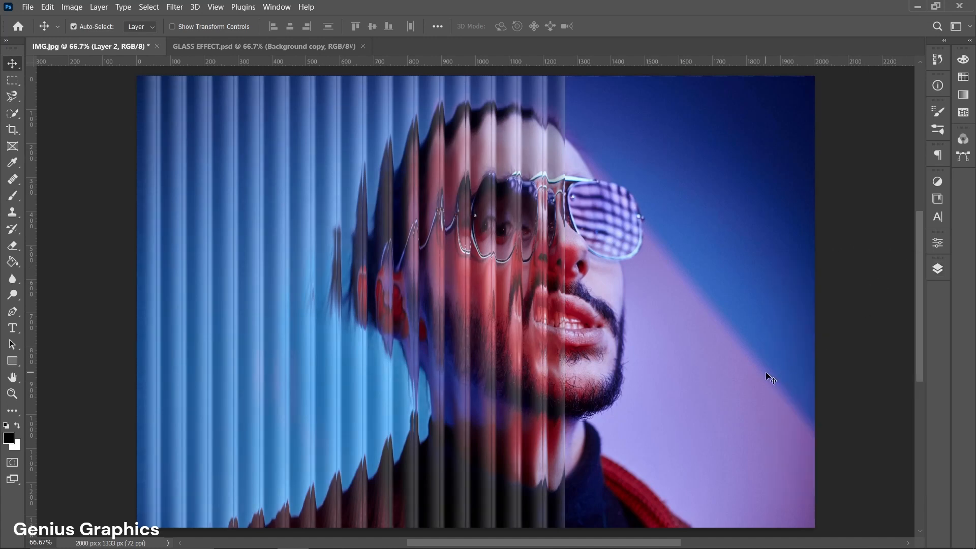
key("ctrl+alt+a")
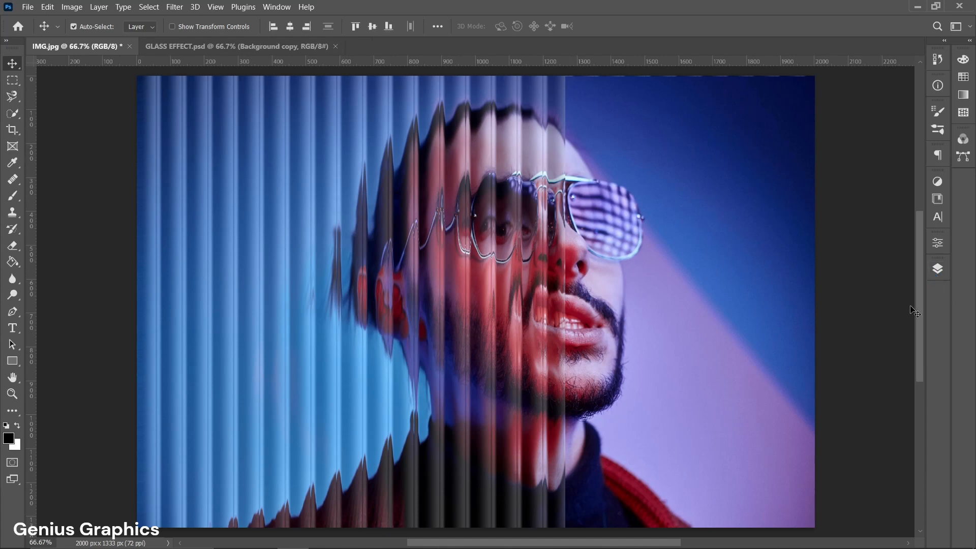
left_click(938, 270)
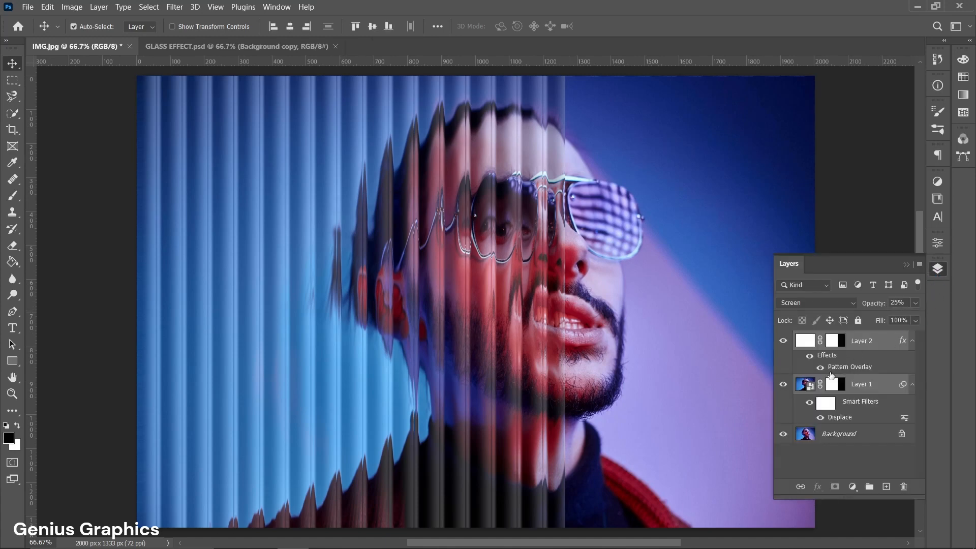
left_click(786, 386)
left_click(785, 341)
left_click(785, 341)
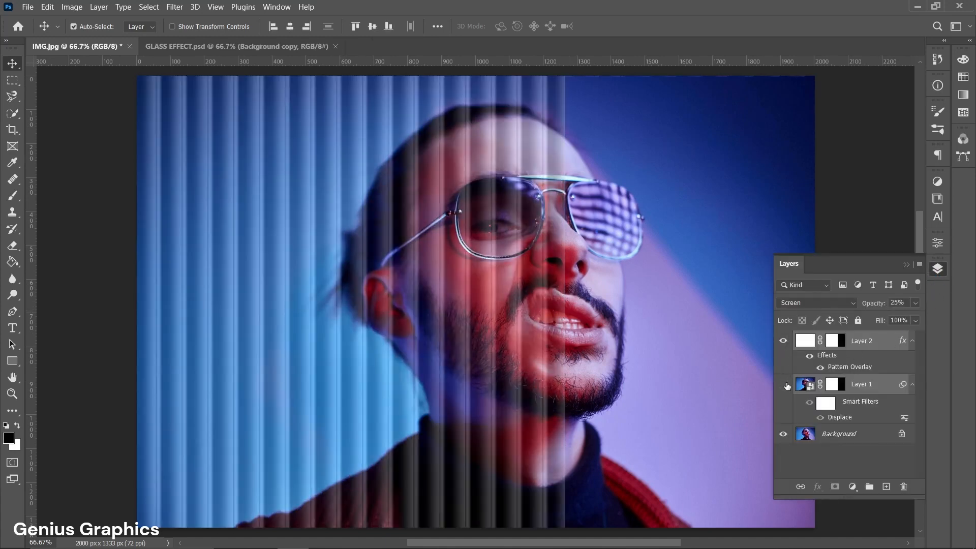
left_click(785, 384)
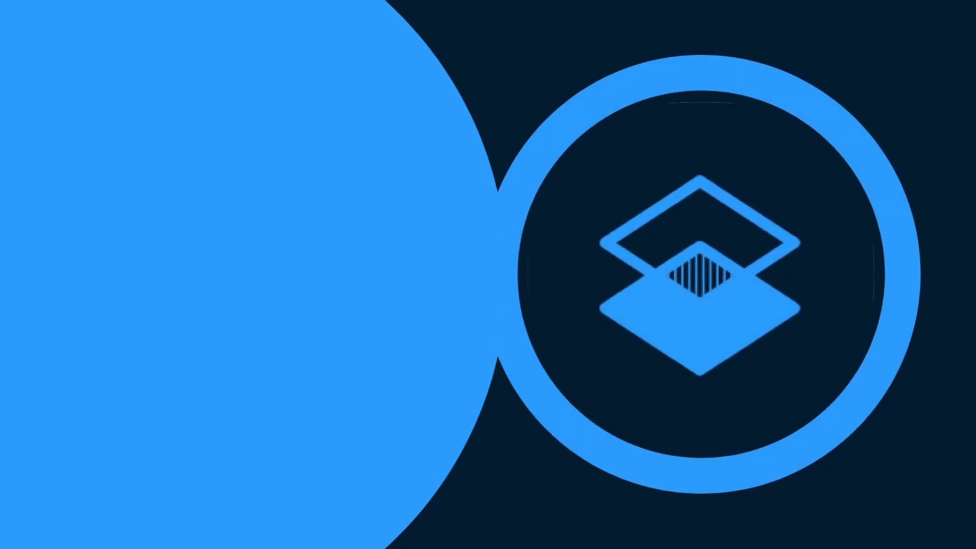